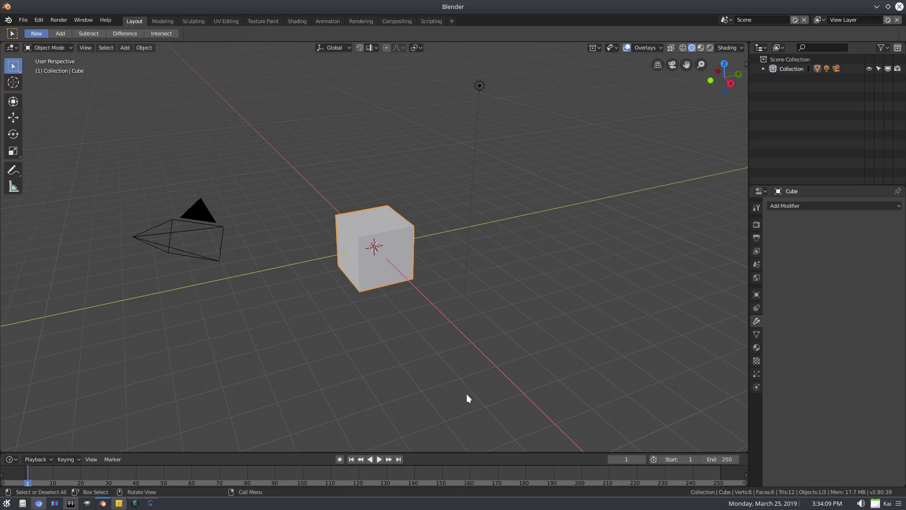
Review the details of the enabled Rock Generator add-on in the preferences and save the preferences
left_click(38, 22)
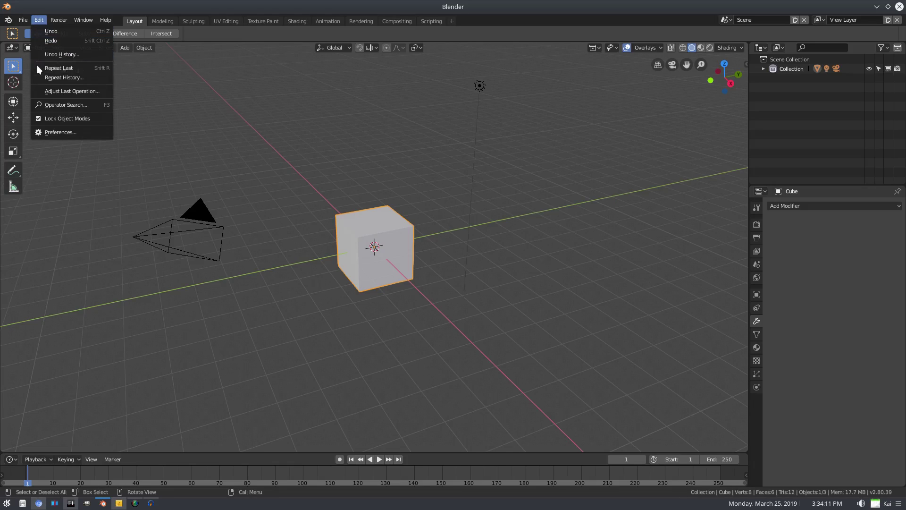
left_click(59, 135)
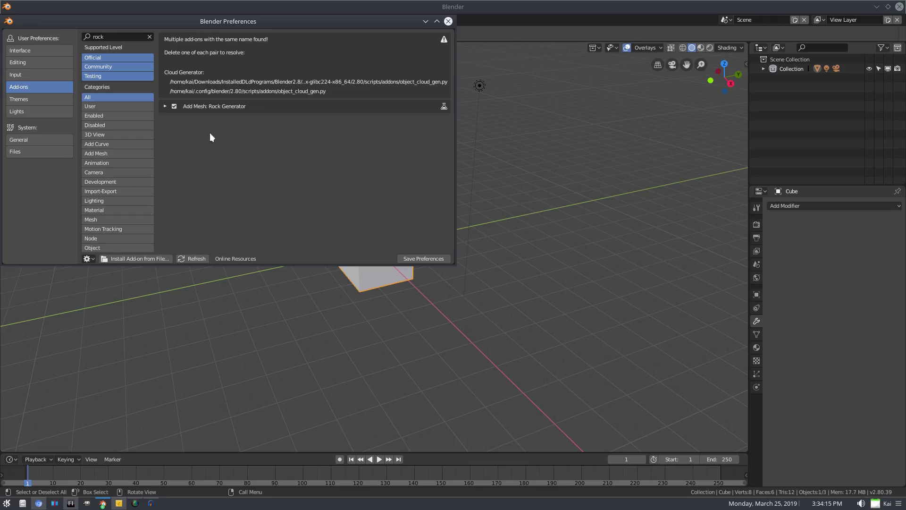
left_click(165, 107)
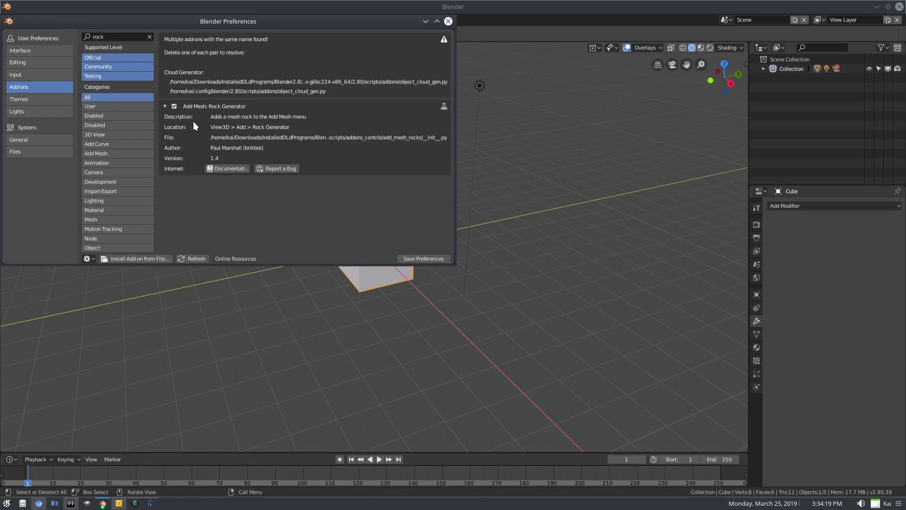
left_click(165, 107)
left_click(438, 257)
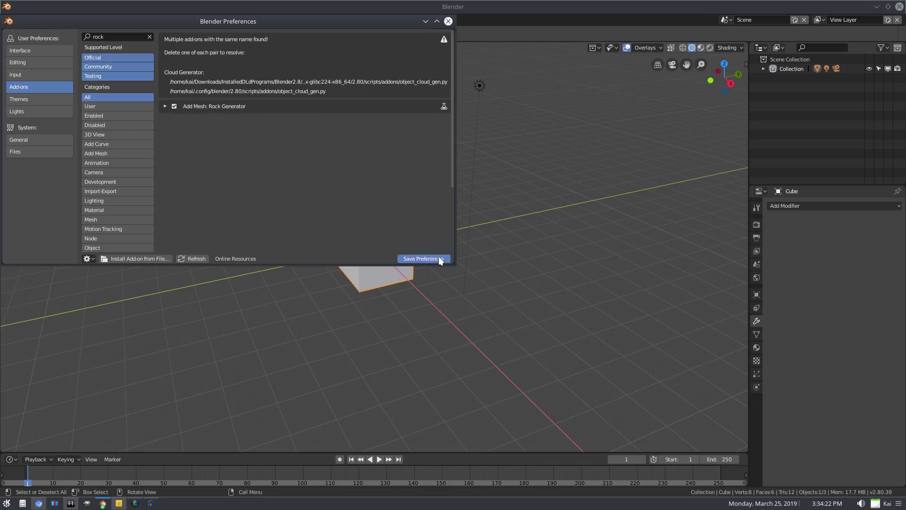
left_click(448, 24)
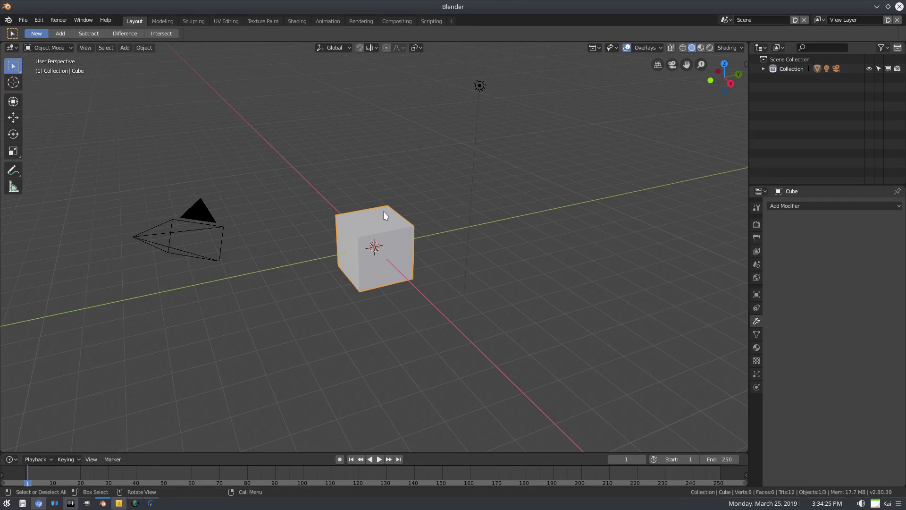
Replace the default cube with a Rock Generator mesh and expand its creation settings
key("Delete")
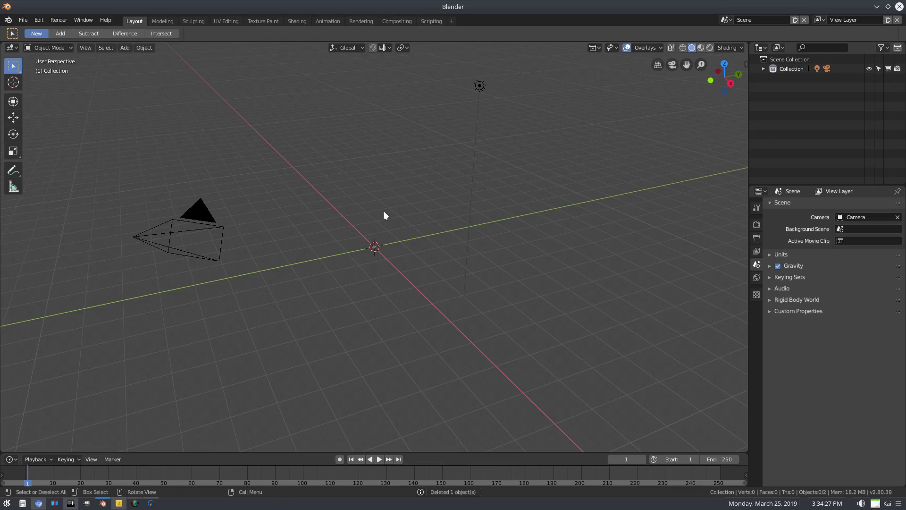
key("shift+a")
mouse_move(384, 212)
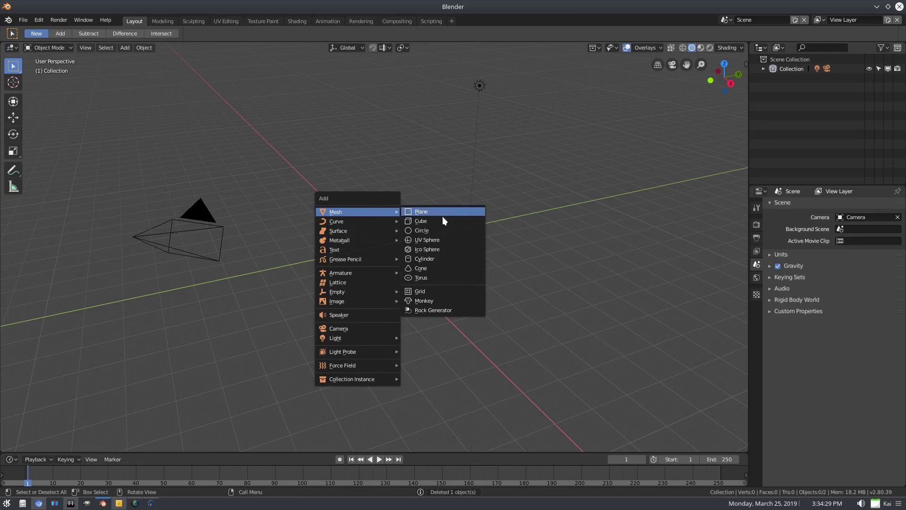
left_click(439, 309)
scroll(375, 271, "up", 8)
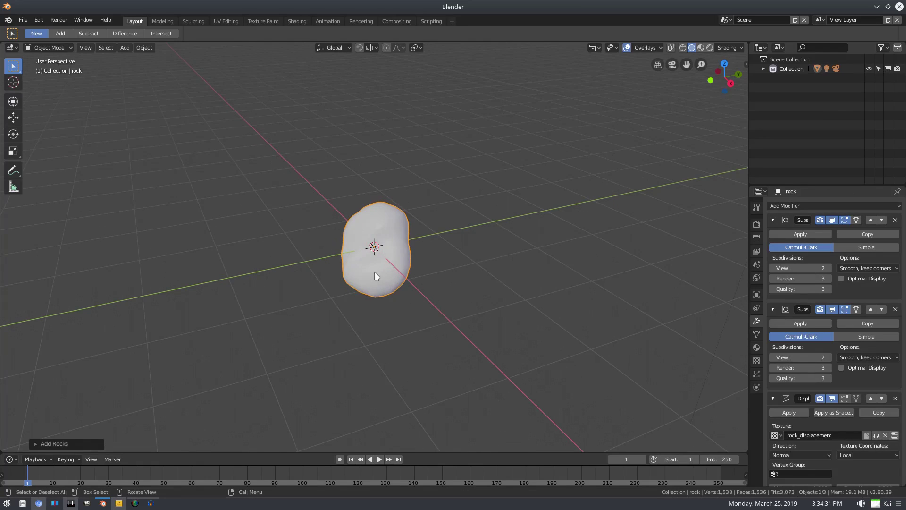
middle_click_drag(282, 290, 730, 267)
middle_click_drag(200, 383, 222, 383)
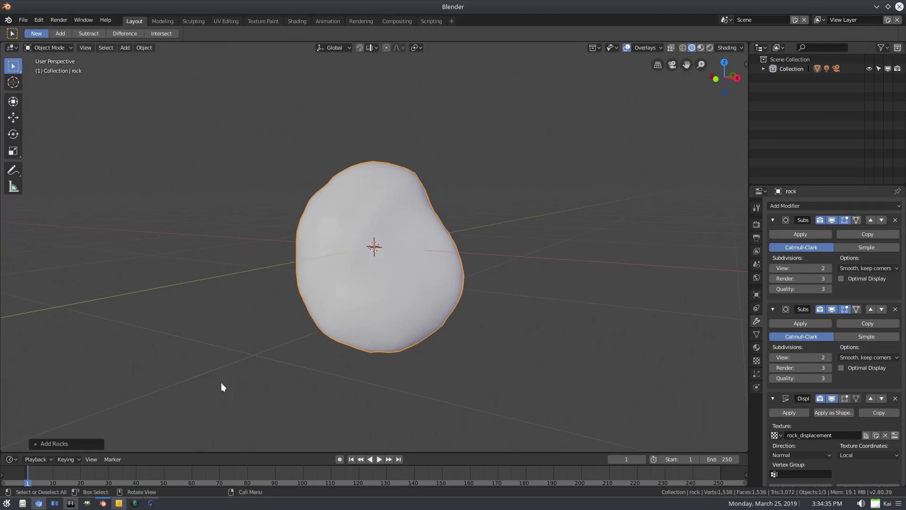
left_click(44, 444)
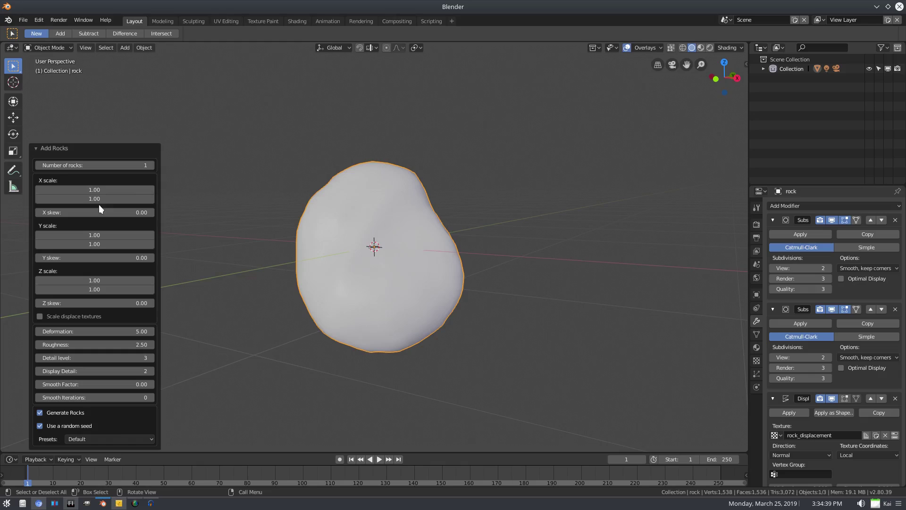
Try generating 2 rocks, inspect them, and restore the number of rocks to 1
left_click(151, 165)
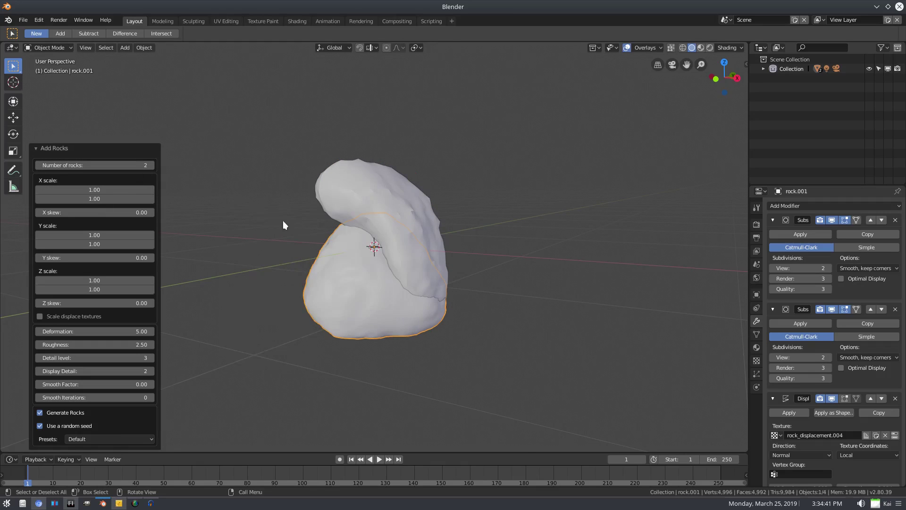
middle_click_drag(290, 311, 331, 297)
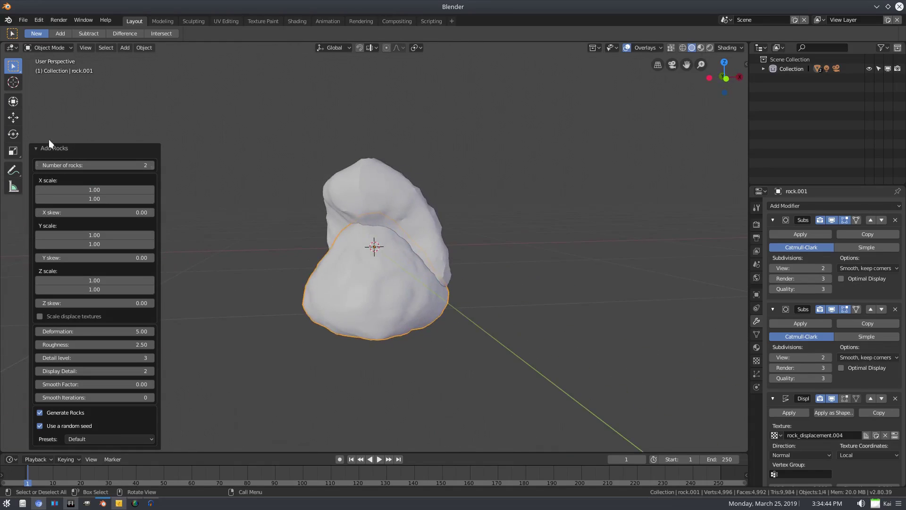
left_click(38, 166)
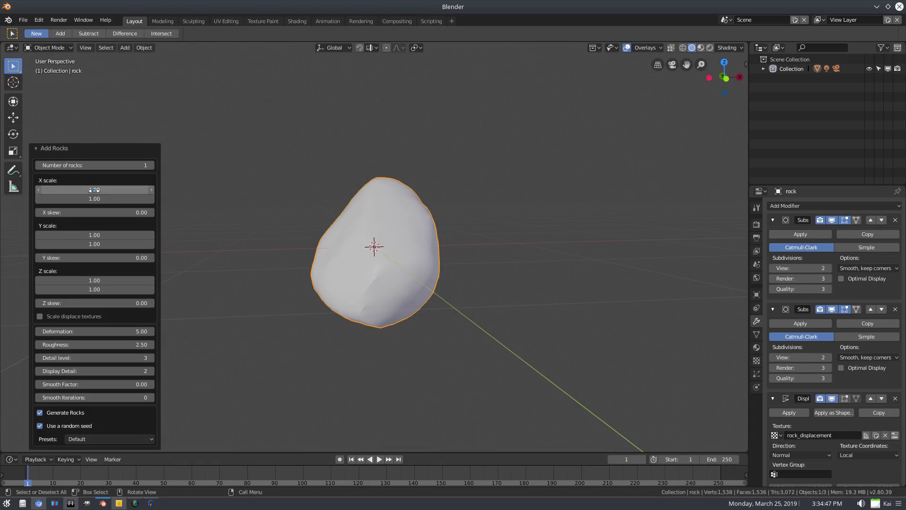
Try stretching the rock by raising its X scale bounds to 2.33 and 3.12, and the upper bound to 10.40
left_click_drag(95, 190, 164, 198)
right_click(176, 294)
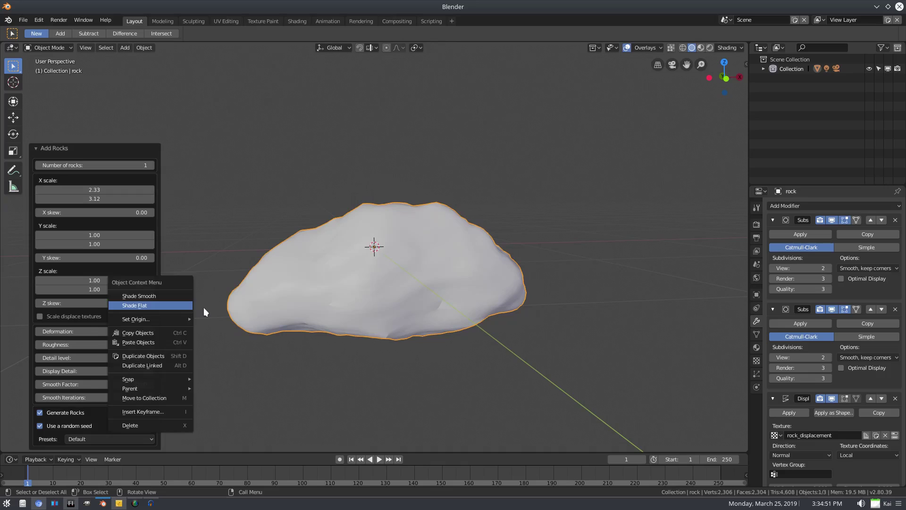
middle_click_drag(255, 202, 353, 238)
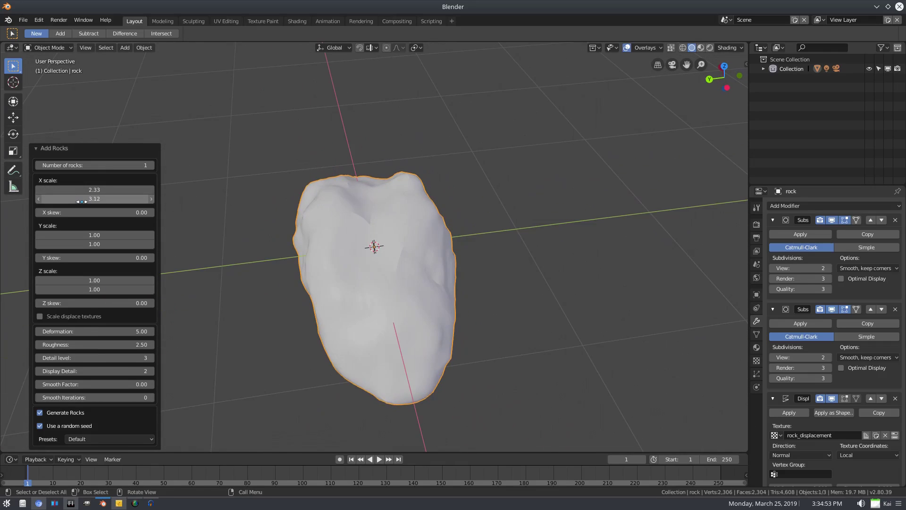
left_click_drag(94, 199, 381, 215)
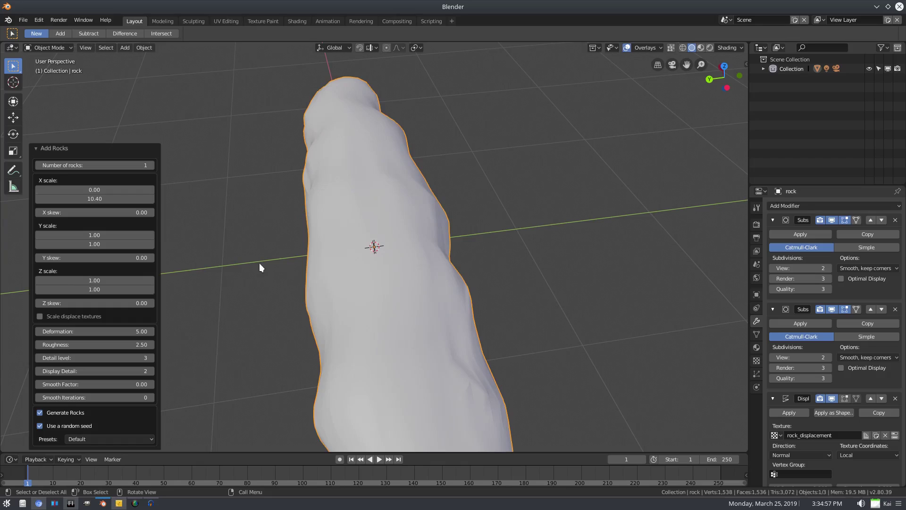
Reset both X scale bounds of the rock to 1 and inspect its shape
left_click_drag(112, 195, 114, 194)
left_click(111, 198)
type("1")
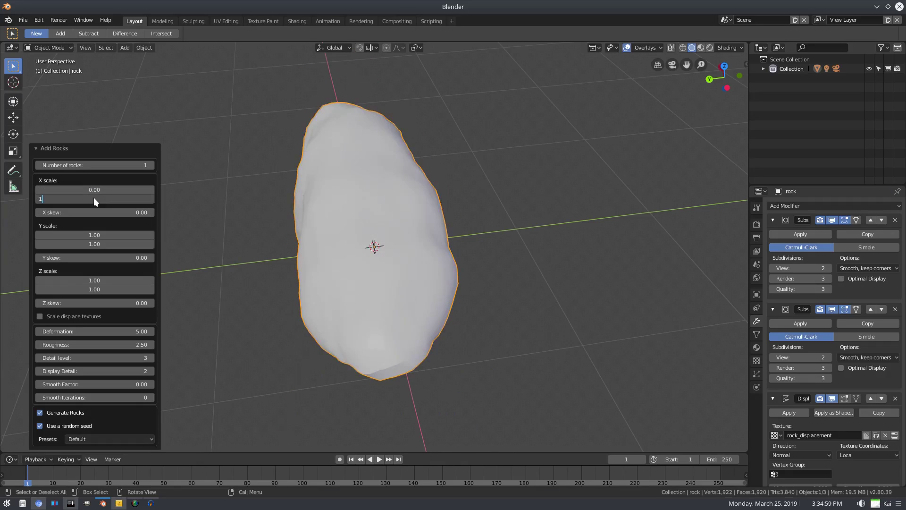
key("Return")
left_click(93, 189)
type("1")
key("Return")
middle_click_drag(471, 299, 380, 240)
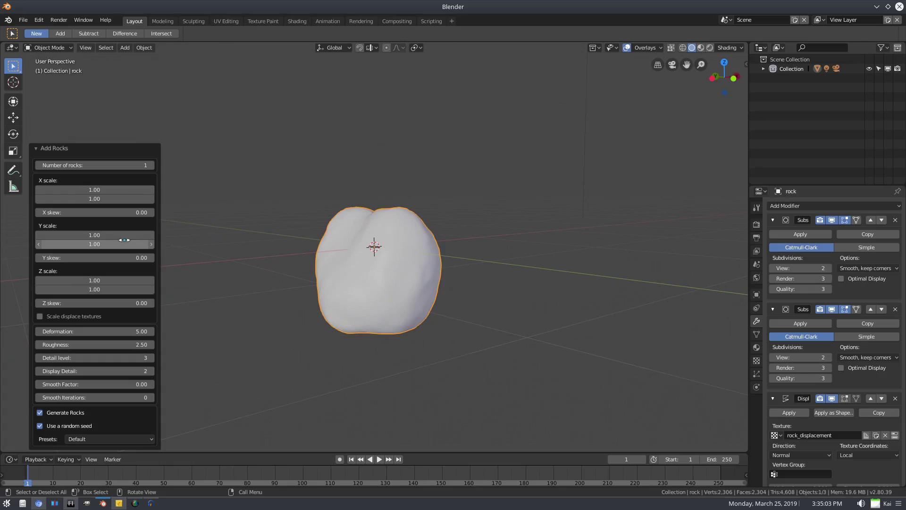
Set the rock's X skew to 0.9 and inspect the skewed shape from another side
left_click_drag(116, 212, 156, 215)
left_click(94, 212)
type("0.9")
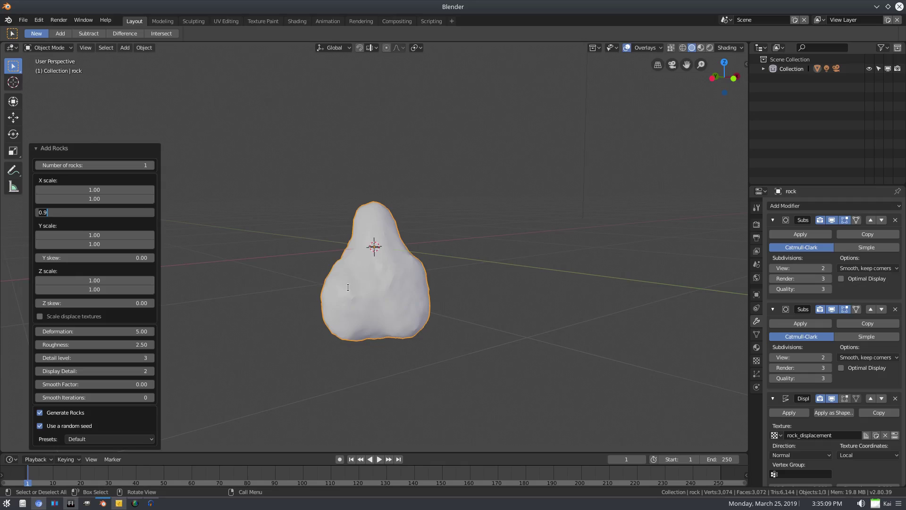
key("Return")
middle_click_drag(299, 280, 591, 284)
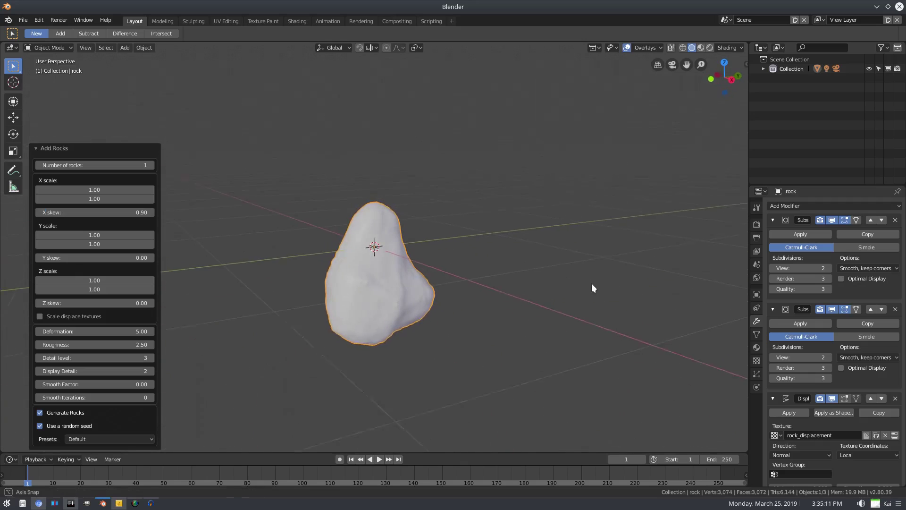
Set the rock's X skew to 1 and inspect the regenerated shape
left_click(113, 215)
type("1")
key("Return")
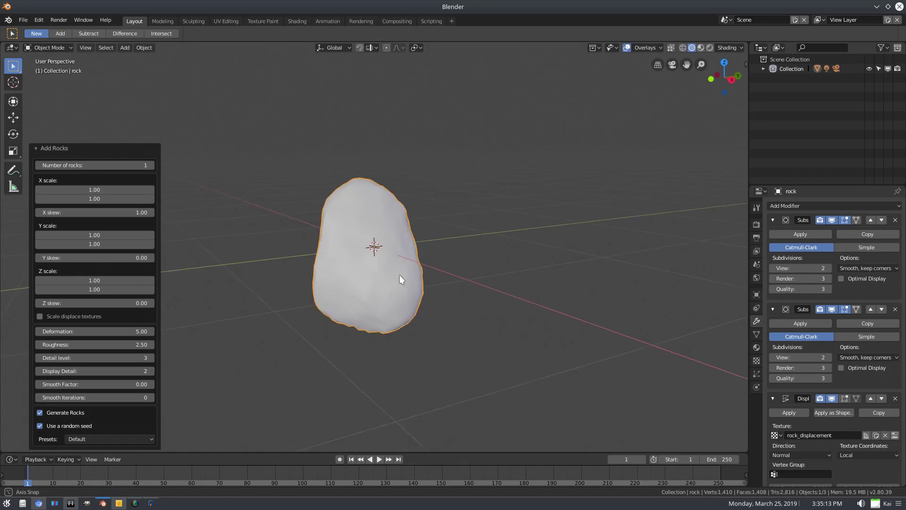
middle_click_drag(400, 275, 198, 302)
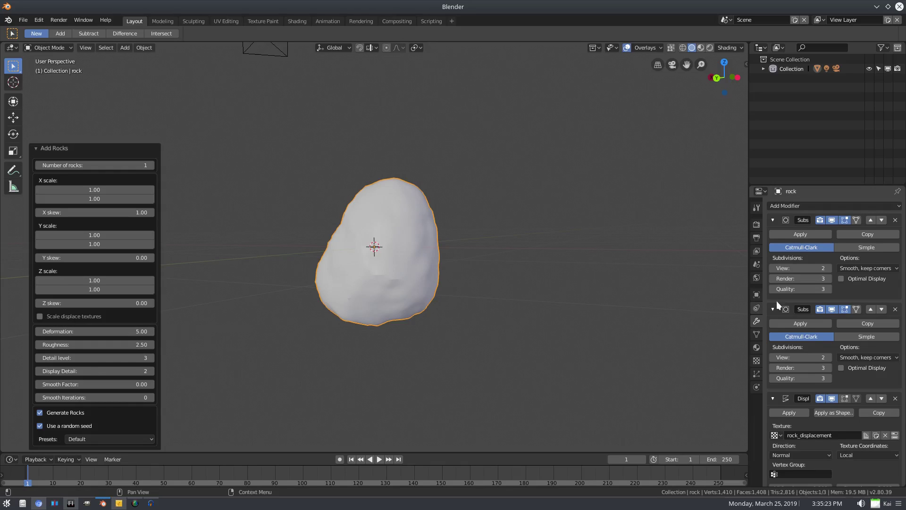
Try scaling the rock's displacement textures, inspect the surface up close, and turn the option off again
scroll(851, 355, "down", 5)
scroll(836, 349, "down", 1)
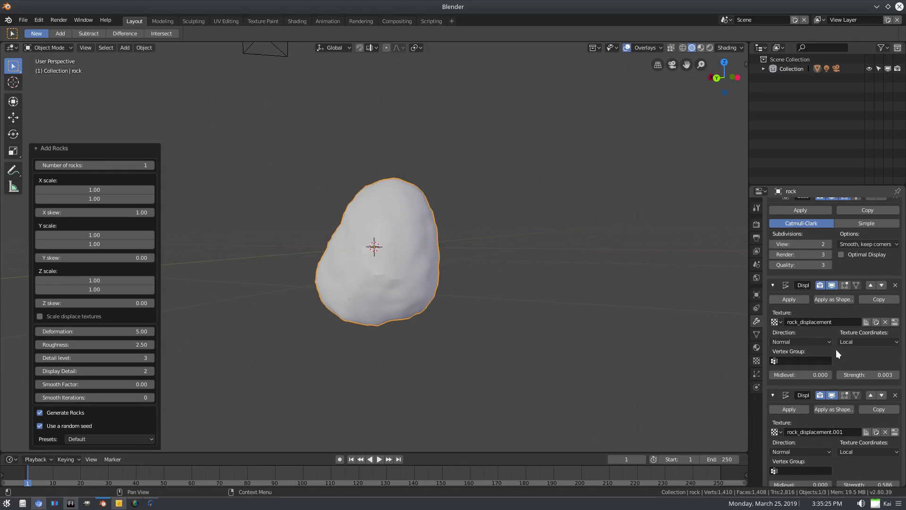
left_click(39, 316)
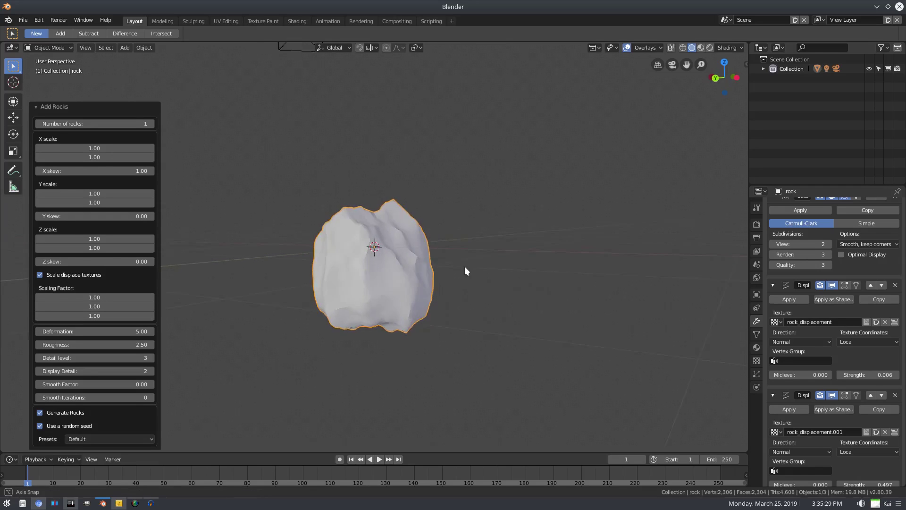
middle_click_drag(465, 266, 518, 285)
scroll(363, 311, "up", 4)
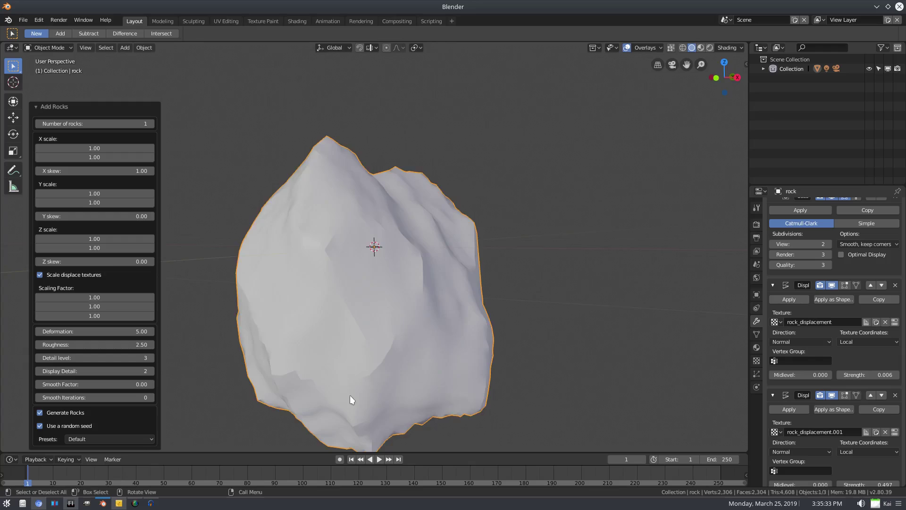
middle_click_drag(350, 400, 425, 340)
middle_click_drag(382, 293, 453, 326)
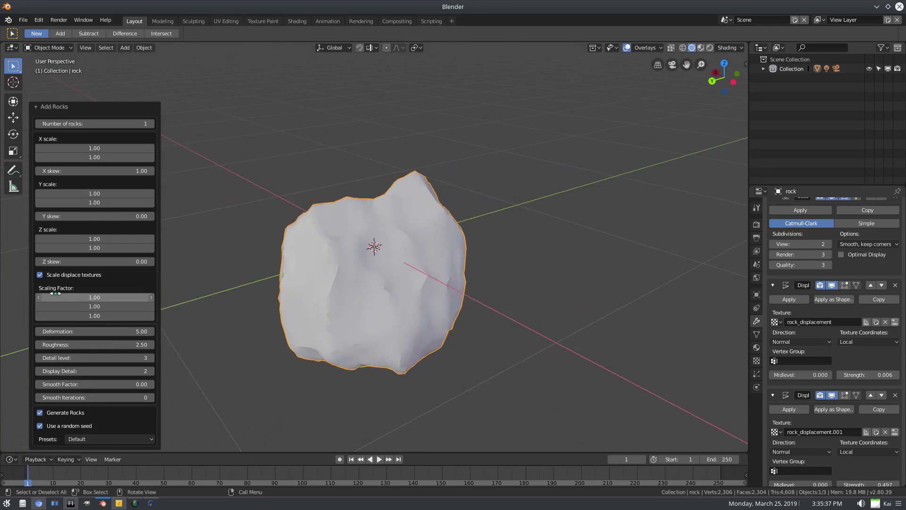
left_click(39, 275)
middle_click_drag(528, 291, 302, 280)
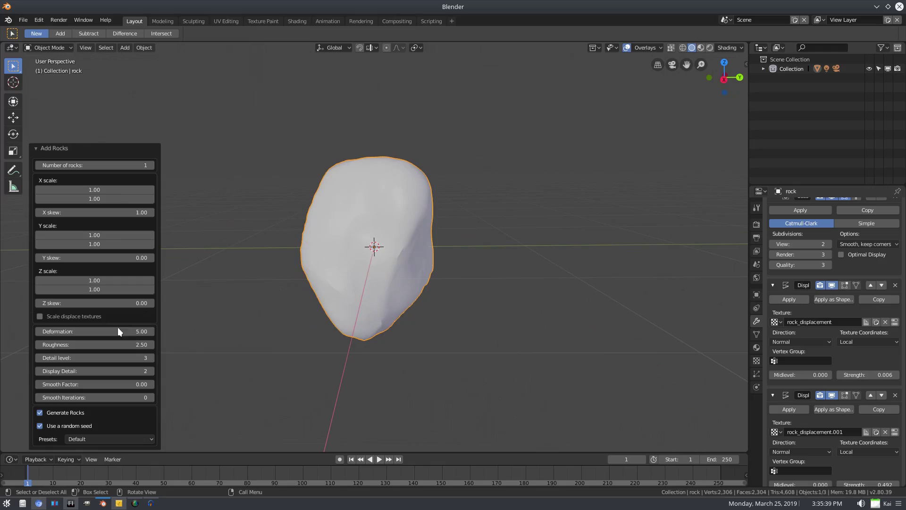
Set the rock's deformation to 3.62 and its roughness to 3.46
left_click_drag(61, 329, 177, 329)
middle_click_drag(239, 306, 427, 300)
left_click_drag(109, 331, 2, 332)
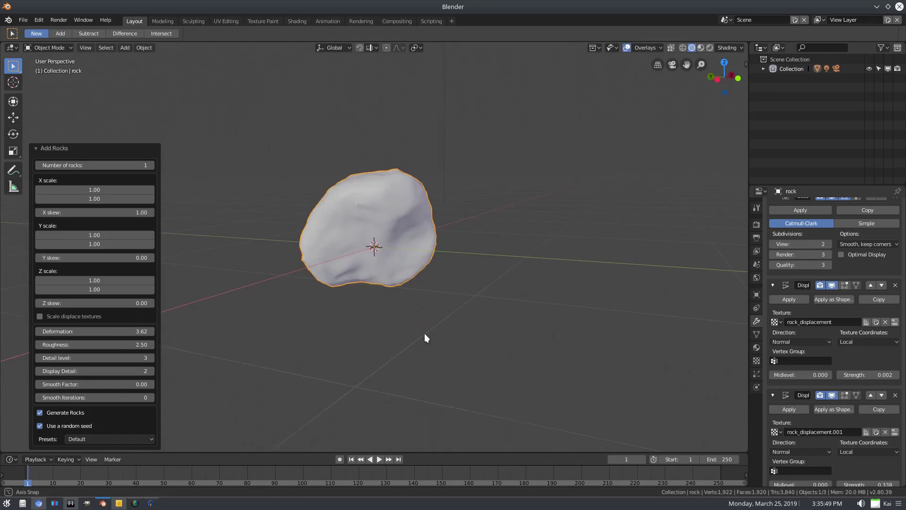
middle_click_drag(424, 335, 449, 335)
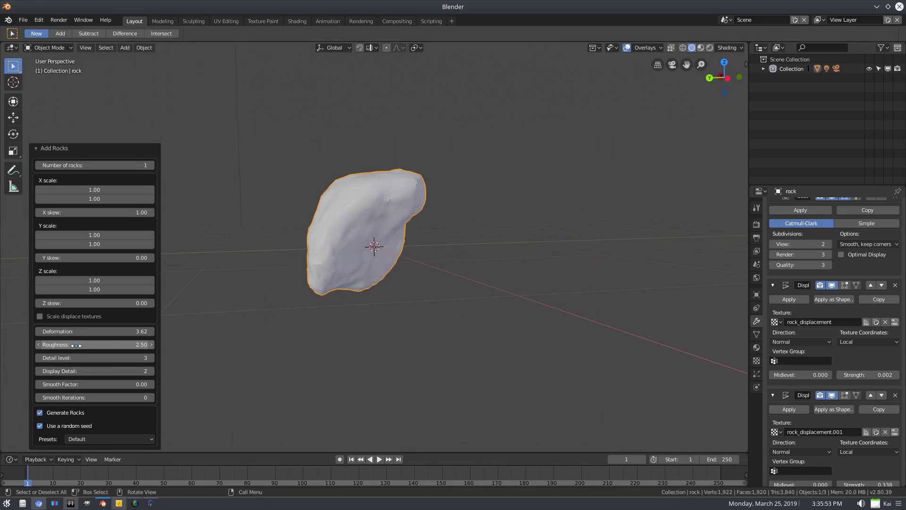
mouse_move(83, 344)
left_mouse_down()
mouse_move(271, 355)
mouse_move(78, 351)
mouse_move(122, 352)
mouse_move(94, 354)
left_mouse_up()
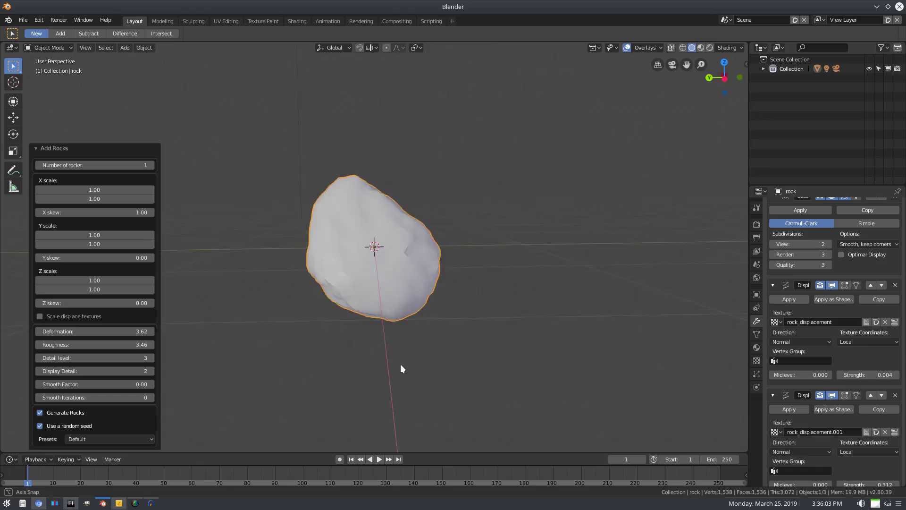
mouse_move(400, 364)
middle_mouse_down()
mouse_move(277, 378)
mouse_move(279, 355)
mouse_move(415, 357)
mouse_move(387, 354)
middle_mouse_up()
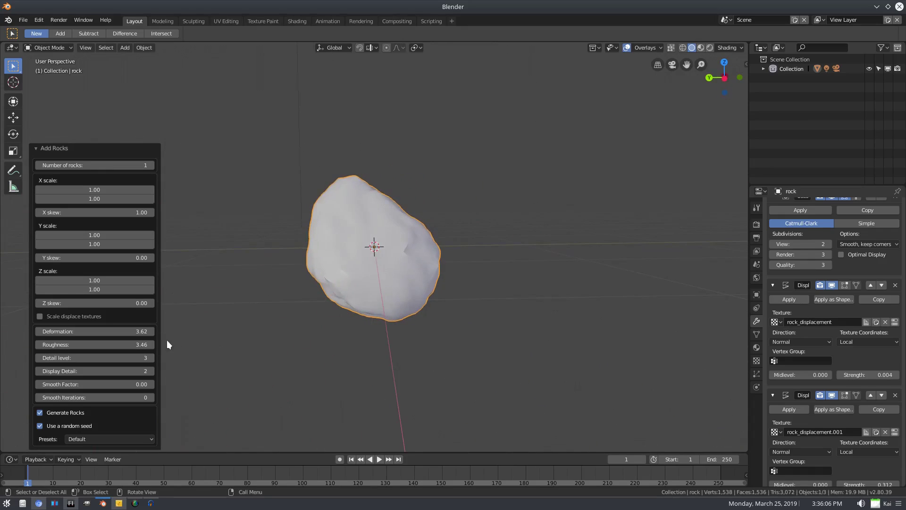
Raise the rock's detail level to 6 and display detail to 3, and inspect the finer surface
left_click(151, 359)
left_click(152, 359)
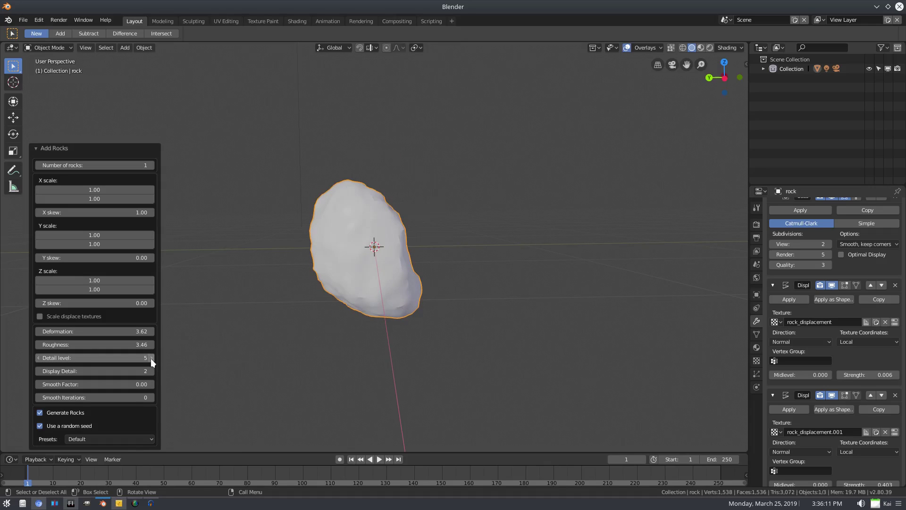
left_click(151, 358)
left_click(150, 372)
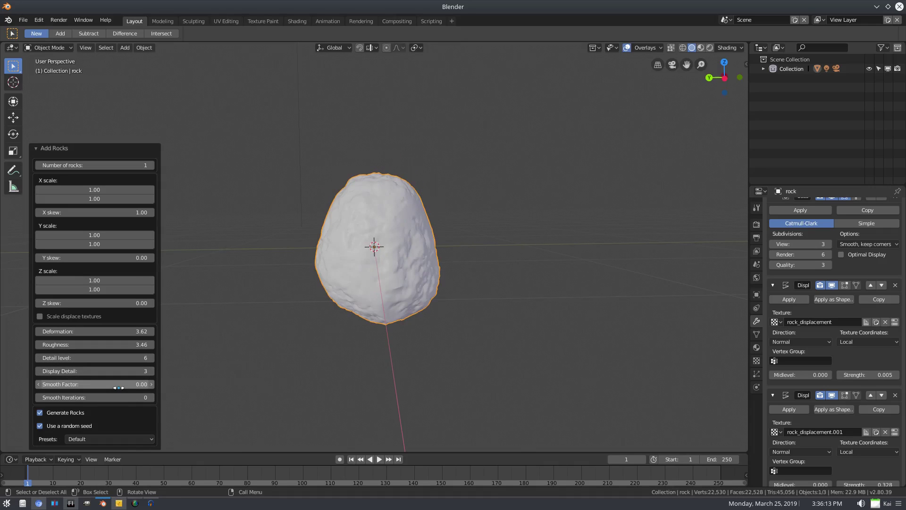
middle_click_drag(388, 337, 510, 285)
scroll(380, 352, "up", 3)
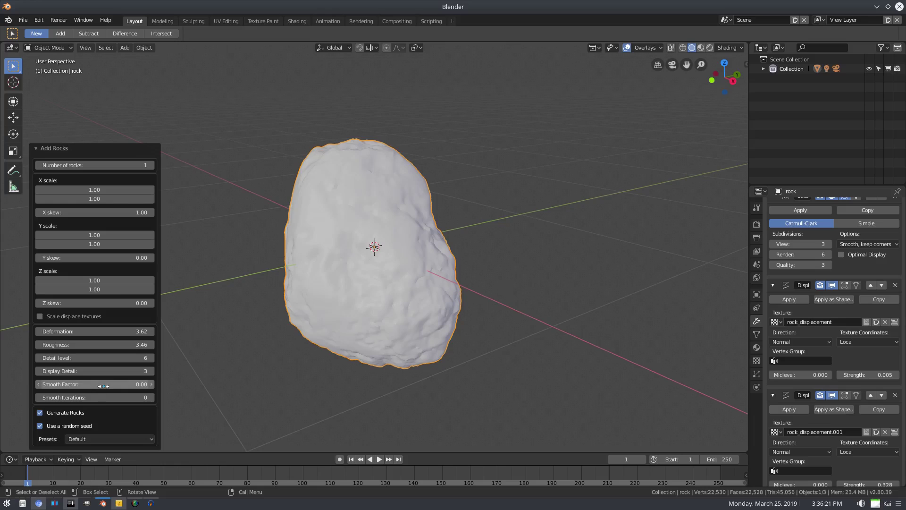
Set the rock's smooth factor to 0.84
left_click_drag(101, 390, 114, 383)
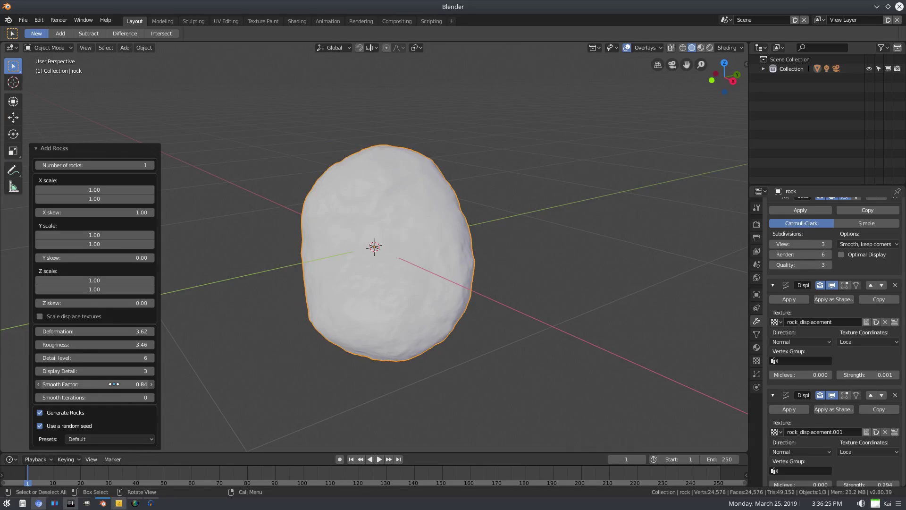
Keep the rock's Default preset and move the rock about 0.491 m in X, -1.76 m in Y and 0.367 m in Z
middle_click_drag(391, 325, 225, 345)
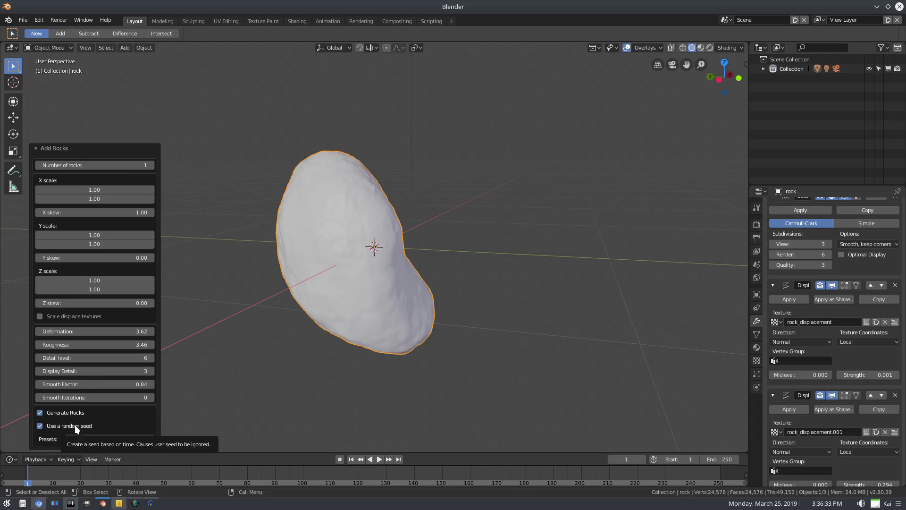
left_click(88, 438)
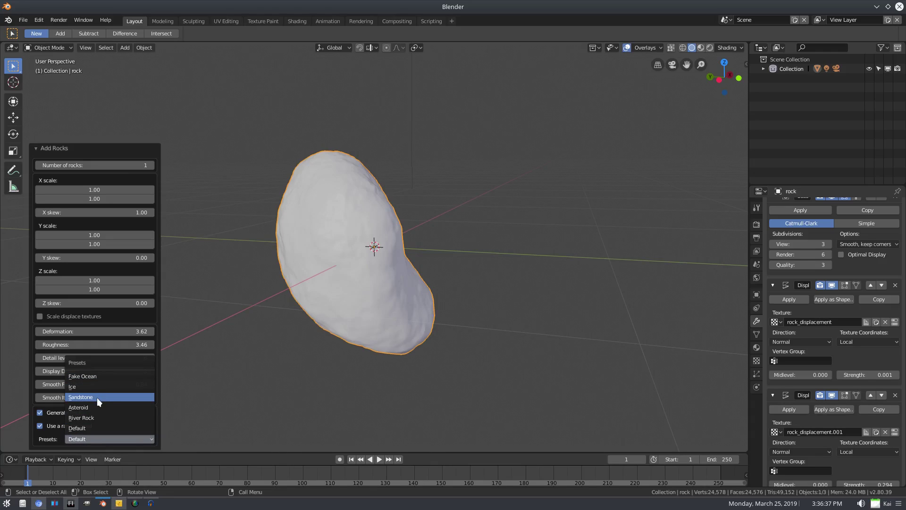
left_click(109, 430)
middle_click_drag(472, 202, 453, 232)
key("g")
left_click(575, 217)
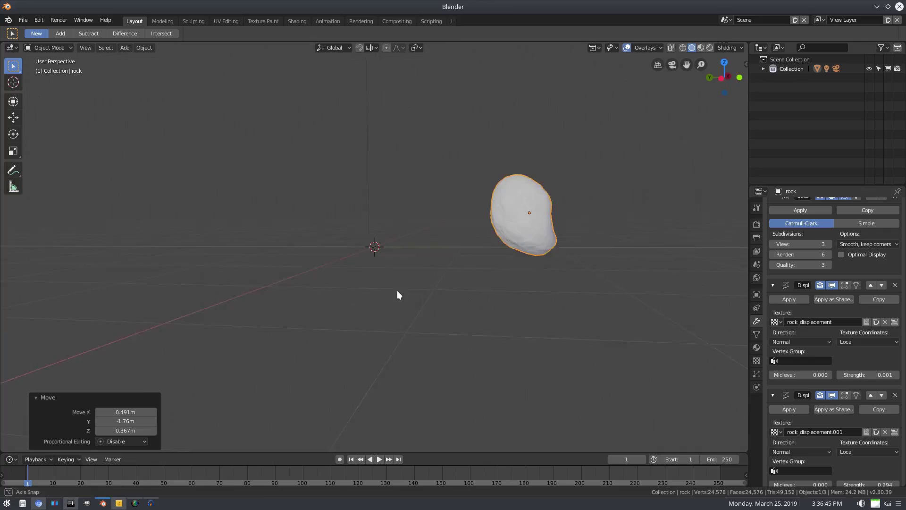
Rotate the rock about 112° around the global X axis
middle_click_drag(398, 296, 564, 255)
key("r")
key("x")
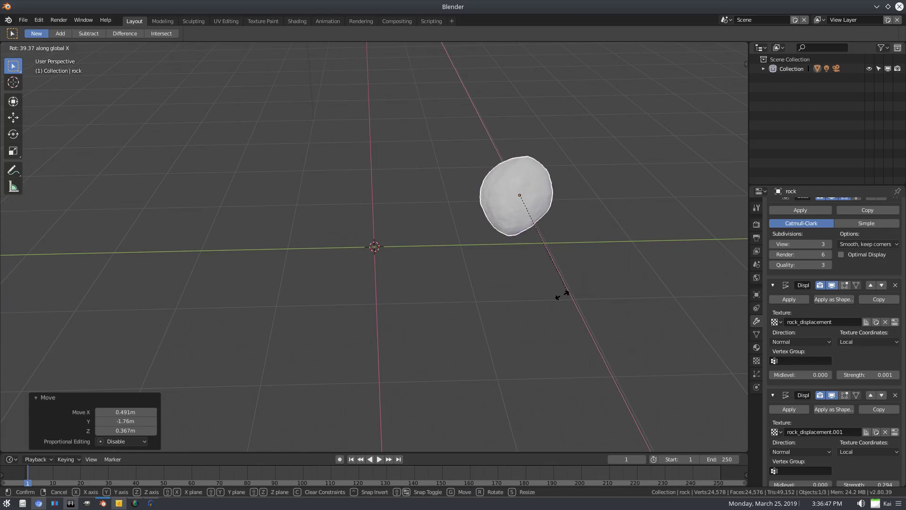
left_click(438, 226)
Rotate the rock around global Y and move it about -0.357 m in X, 0.0827 m in Y and -0.25 m in Z
middle_click_drag(479, 261, 572, 213)
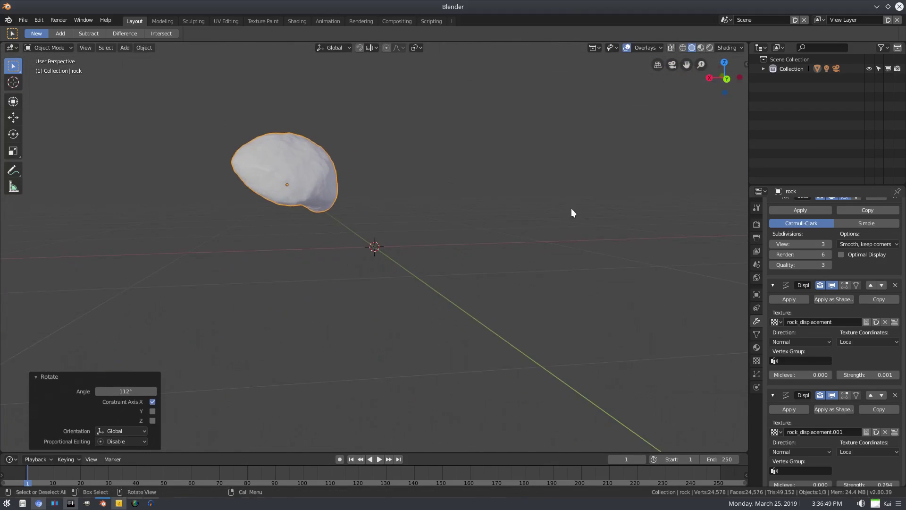
key("r")
key("y")
left_click(482, 145)
key("g")
left_click(518, 176)
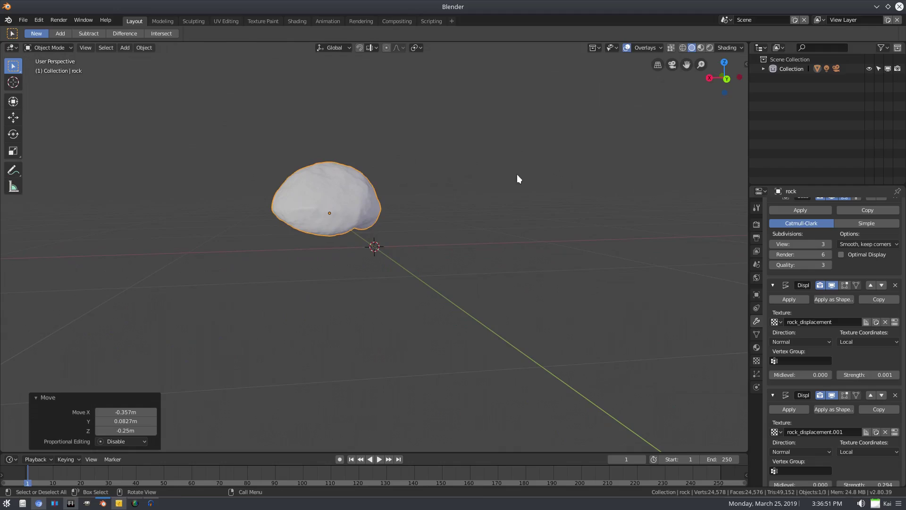
Level the rock by rotating it about 7.13° around global Y and about 7.2° around global X
key("r")
key("y")
left_click(501, 154)
middle_click_drag(589, 192, 391, 180)
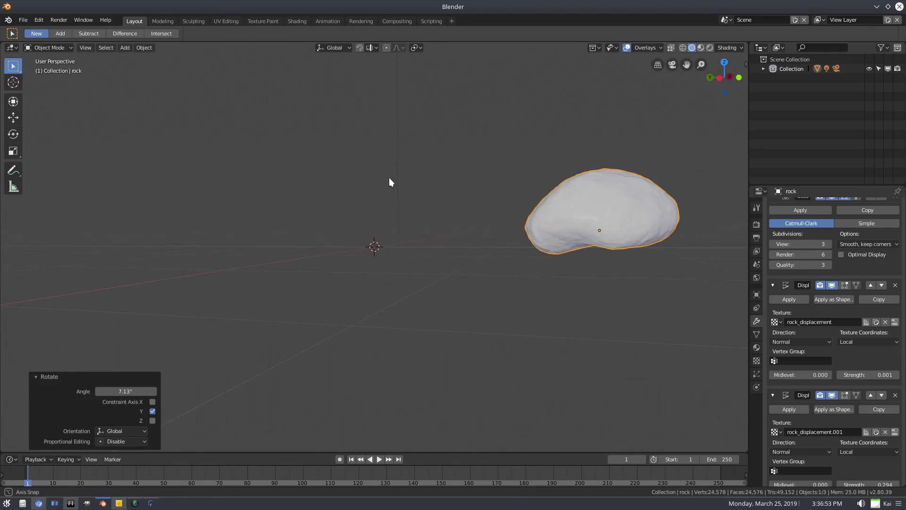
key("r")
key("y")
key("x")
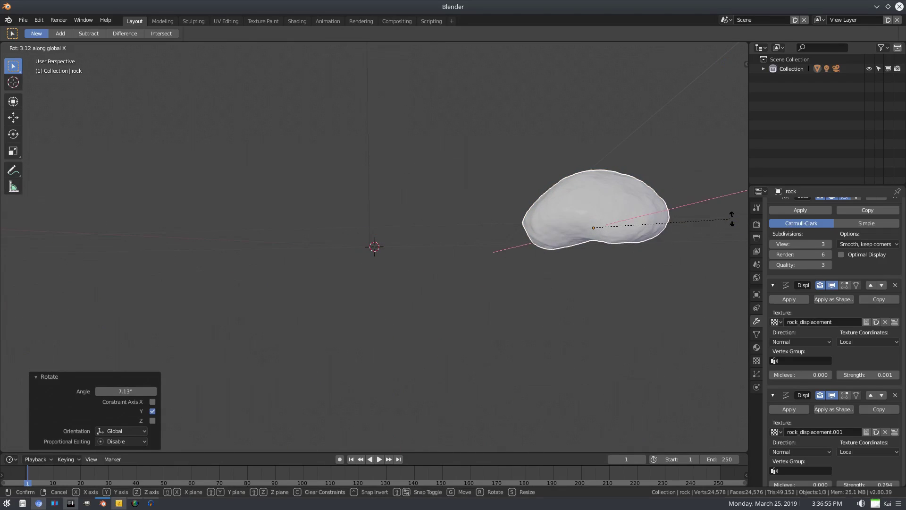
left_click(737, 225)
Inspect the repositioned rock up close and add a second Rock Generator mesh at the 3D cursor
middle_click_drag(327, 265, 373, 296)
middle_click_drag(497, 218, 531, 202, "shift")
scroll(373, 245, "up", 4)
middle_click_drag(540, 241, 495, 267, "shift")
scroll(373, 244, "up", 2)
scroll(407, 252, "down", 8)
key("shift+a")
mouse_move(358, 166)
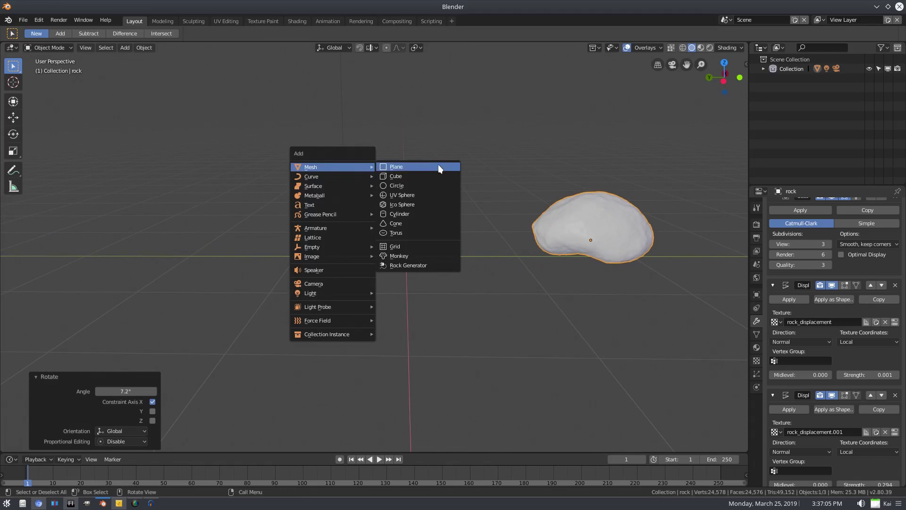
left_click(427, 266)
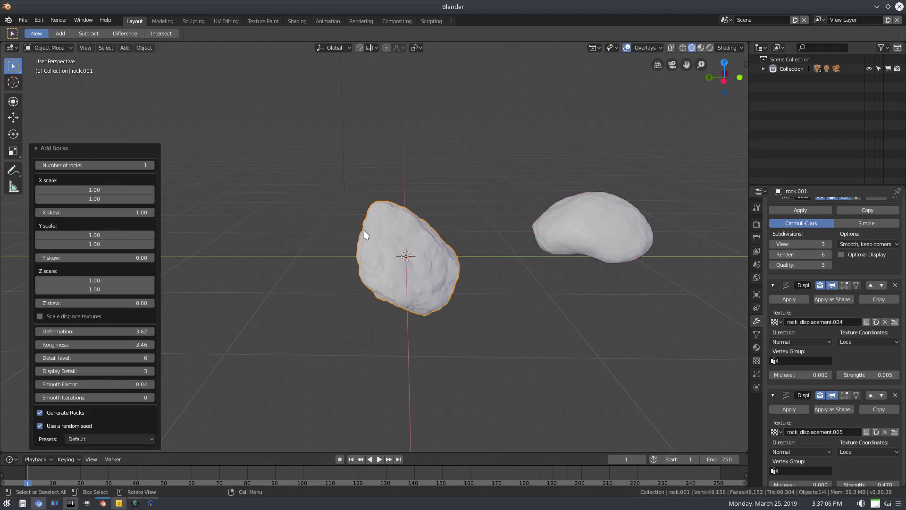
Try the Fake Ocean preset on the second rock and inspect the wavy surface from several angles
left_click(73, 440)
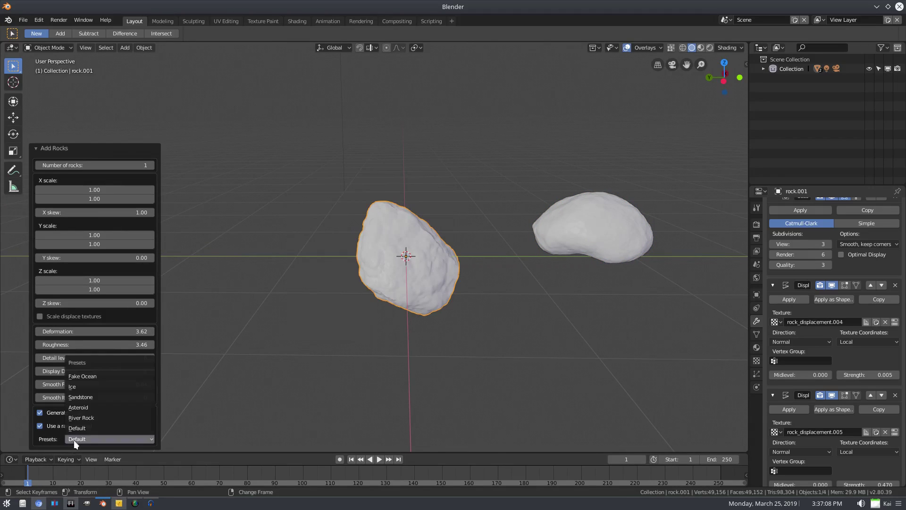
left_click(98, 373)
middle_click_drag(361, 370, 472, 338)
scroll(396, 304, "up", 4)
middle_click_drag(396, 305, 447, 329)
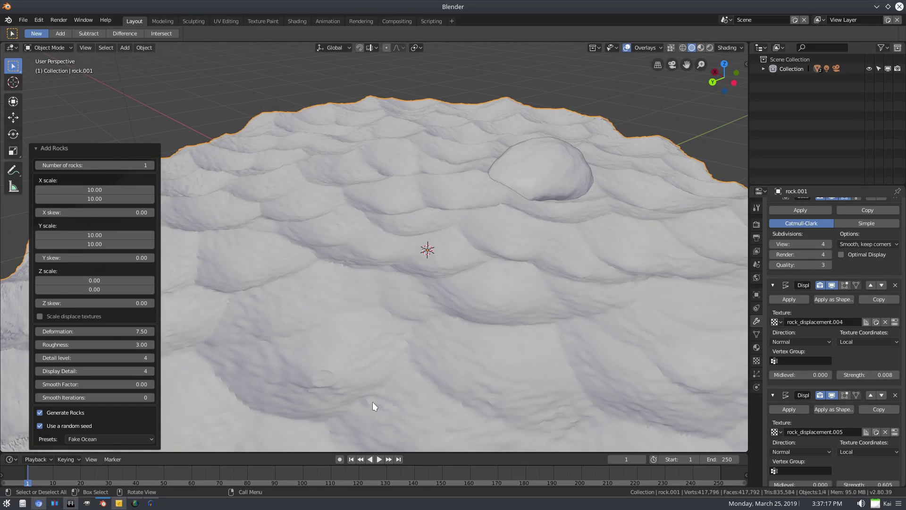
scroll(372, 406, "down", 3)
middle_click_drag(373, 409, 356, 380)
scroll(325, 341, "up", 3)
middle_click_drag(324, 341, 367, 337)
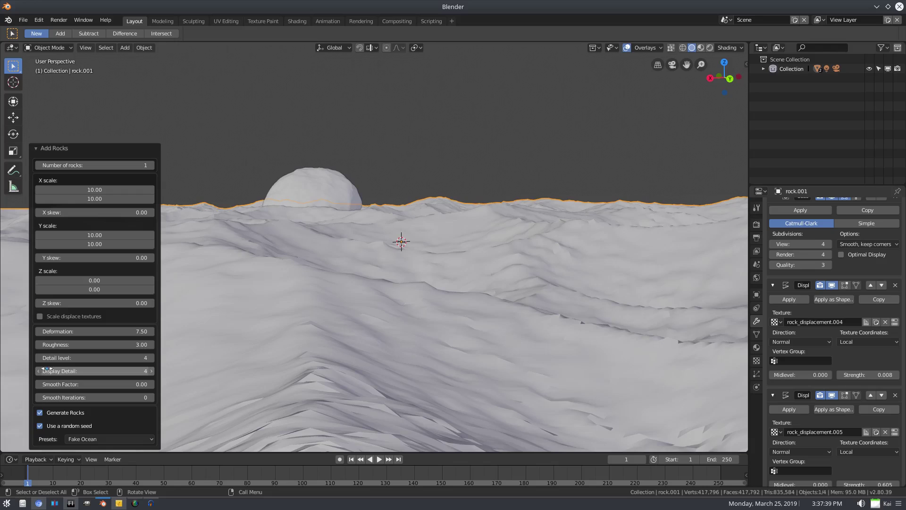
Try the Ice and Sandstone presets on the second rock in turn and inspect each shape
left_click(85, 439)
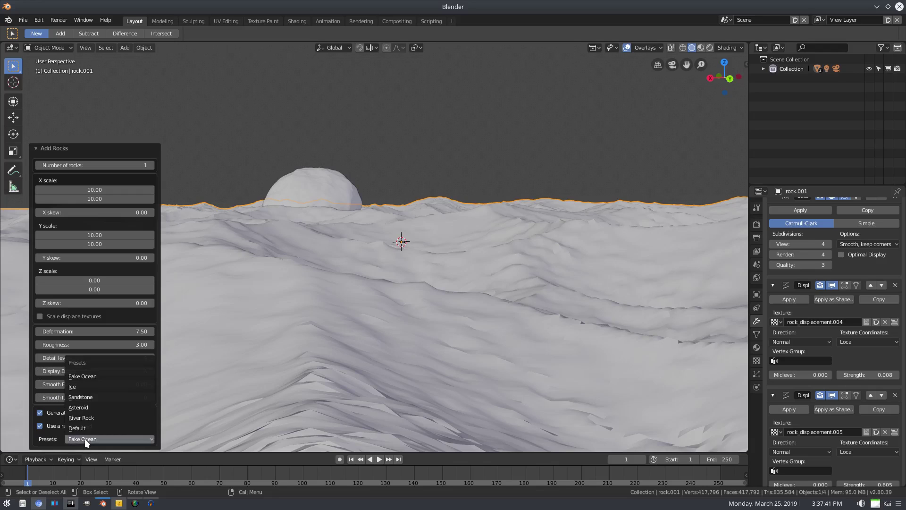
left_click(93, 387)
middle_click_drag(344, 341, 349, 302)
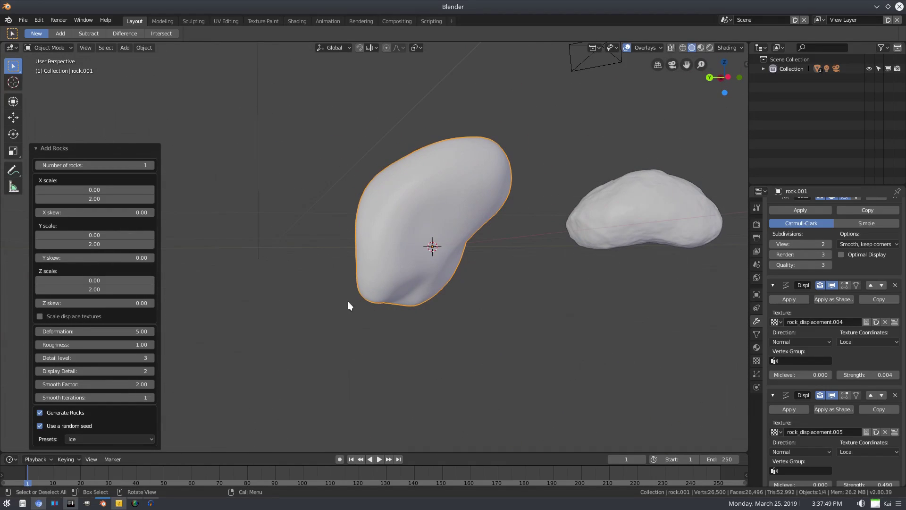
left_click(76, 438)
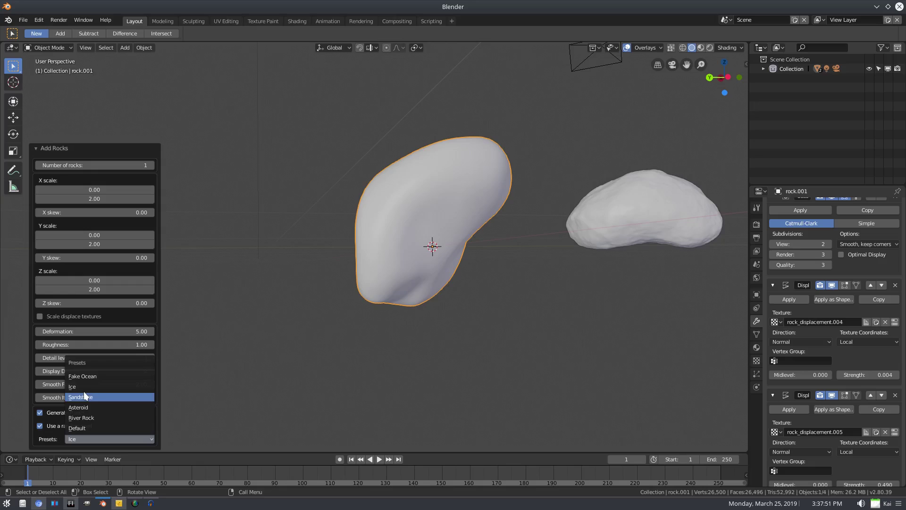
left_click(88, 397)
scroll(433, 247, "up", 8)
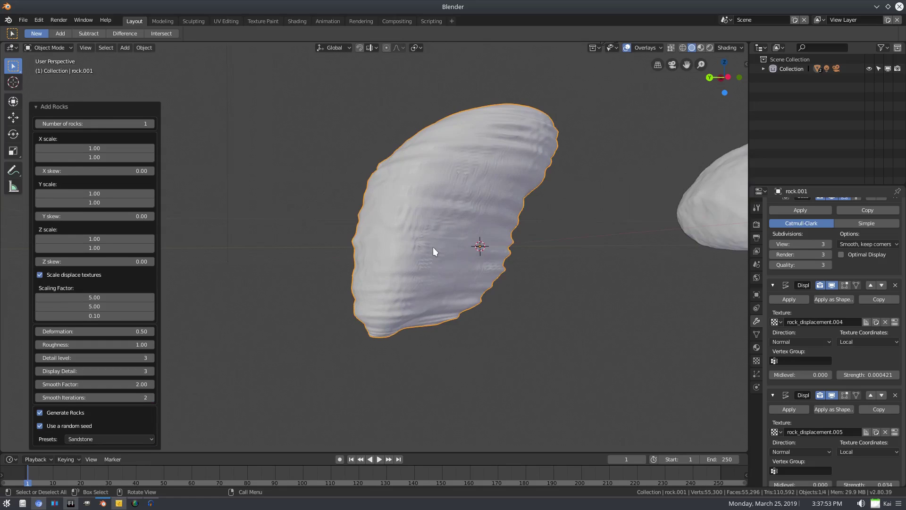
middle_click_drag(463, 256, 443, 276)
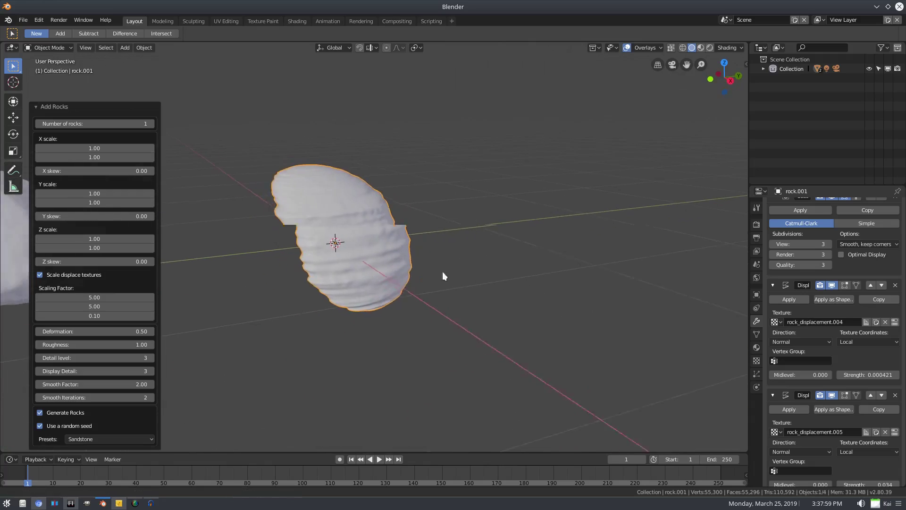
Try the Asteroid preset on the second rock and view it from another side
left_click(121, 440)
left_click(120, 410)
scroll(514, 358, "down", 6)
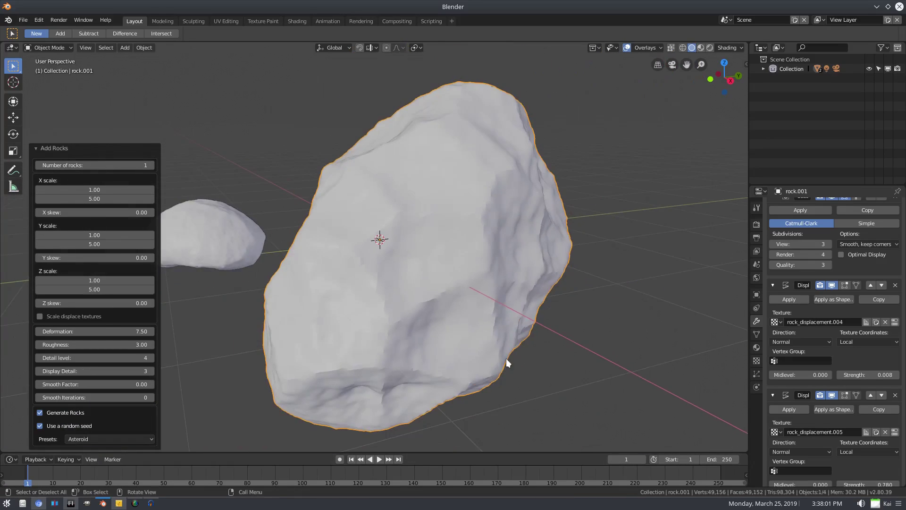
middle_click_drag(506, 358, 454, 346)
scroll(510, 344, "up", 2)
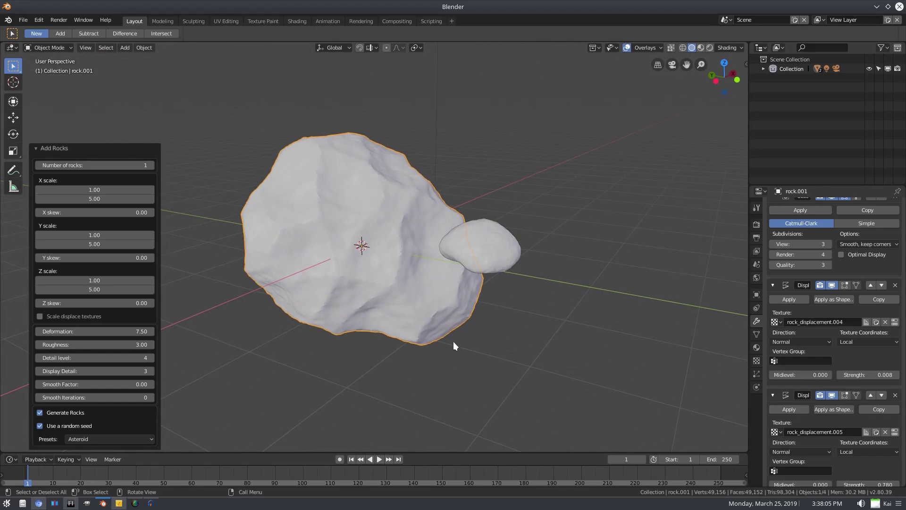
Apply the River Rock preset to the second rock and view its smooth shape
left_click(98, 439)
left_click(93, 417)
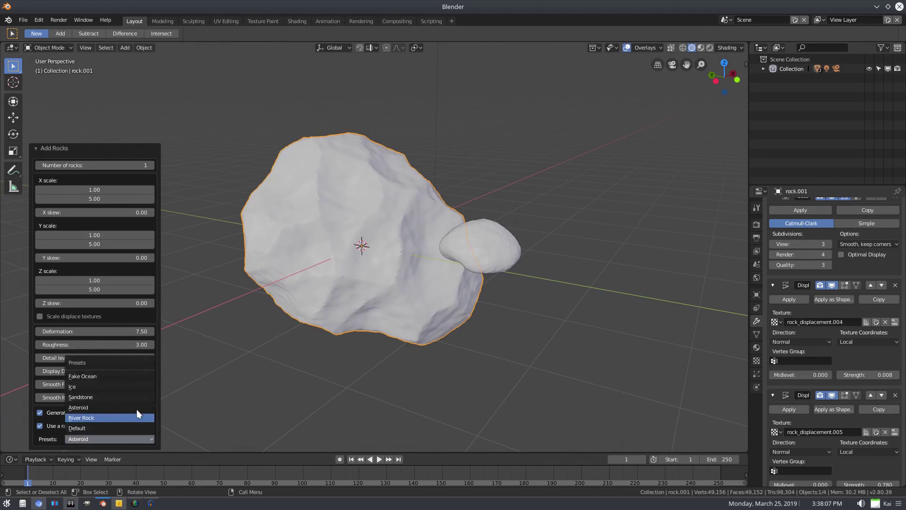
middle_click_drag(137, 409, 553, 353)
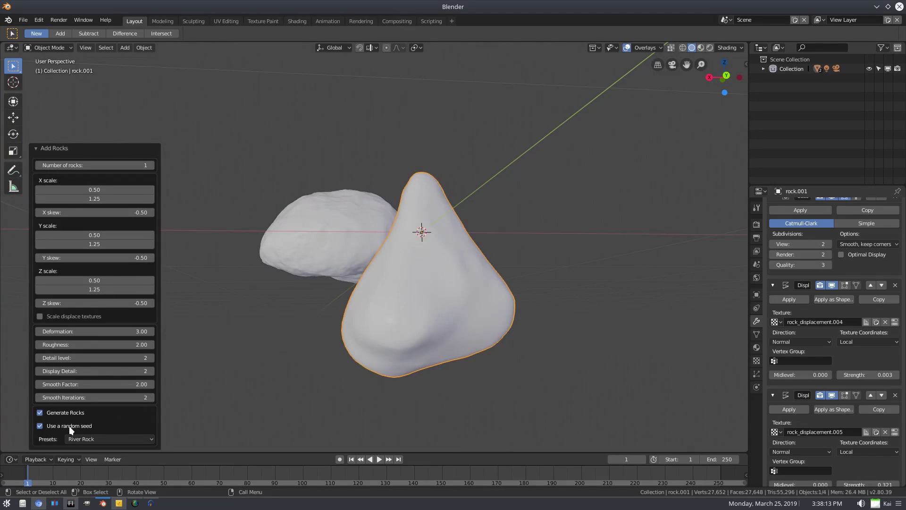
Switch the random seed and rock generation off and on to regenerate the river rock, leaving both options enabled
left_click(40, 425)
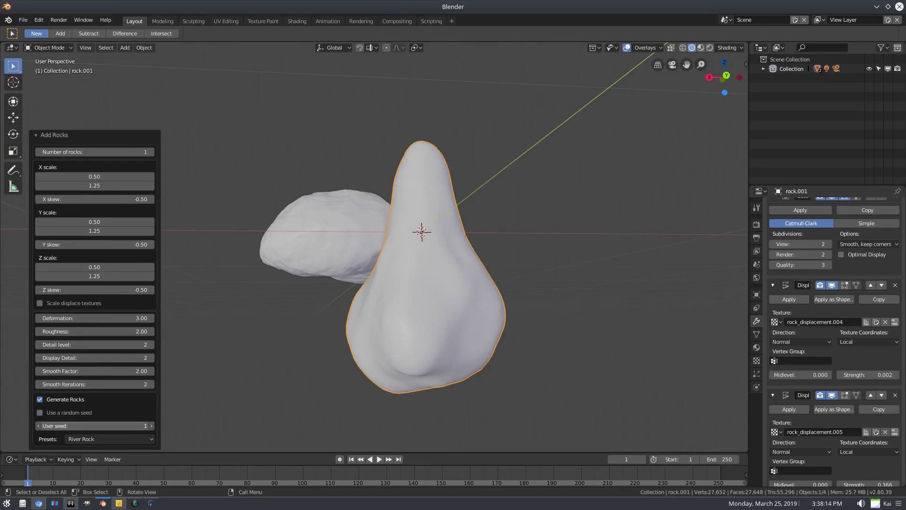
left_click(40, 413)
left_click(40, 426)
left_click(40, 413)
left_click(40, 413)
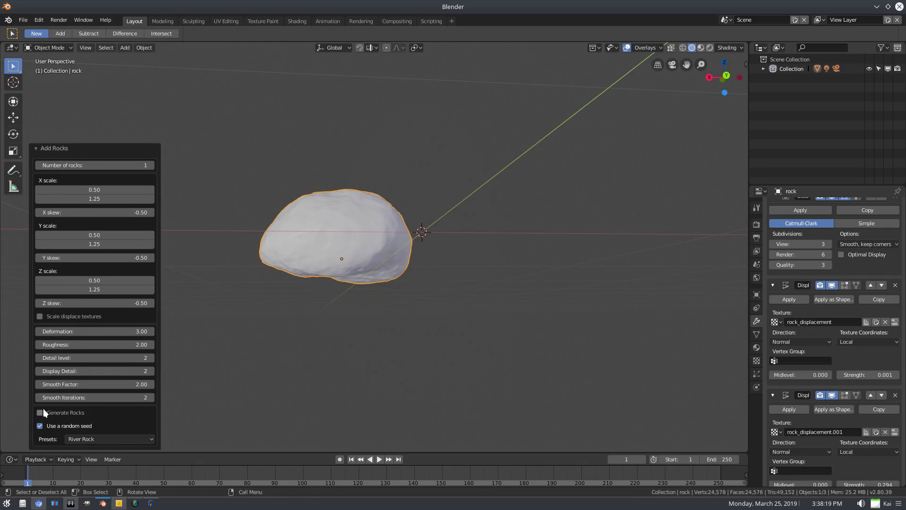
left_click(40, 425)
left_click(40, 412)
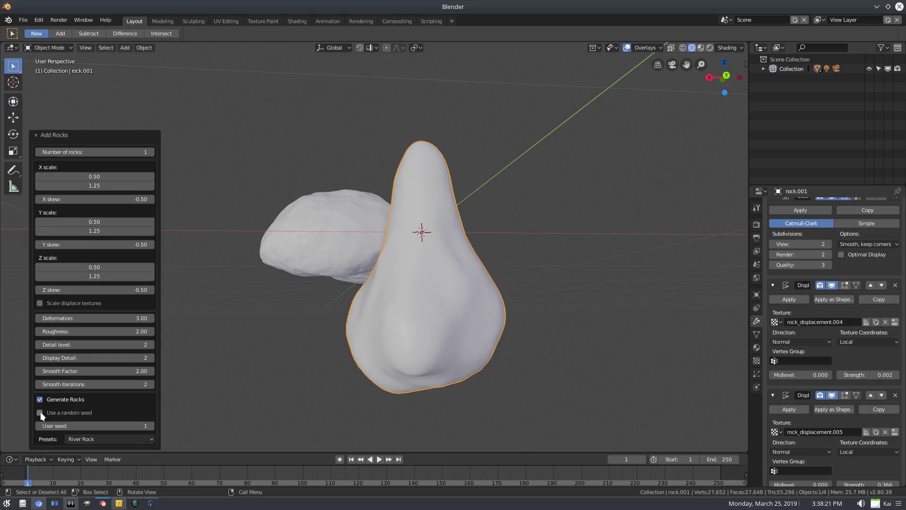
left_click(40, 413)
middle_click_drag(264, 358, 481, 314)
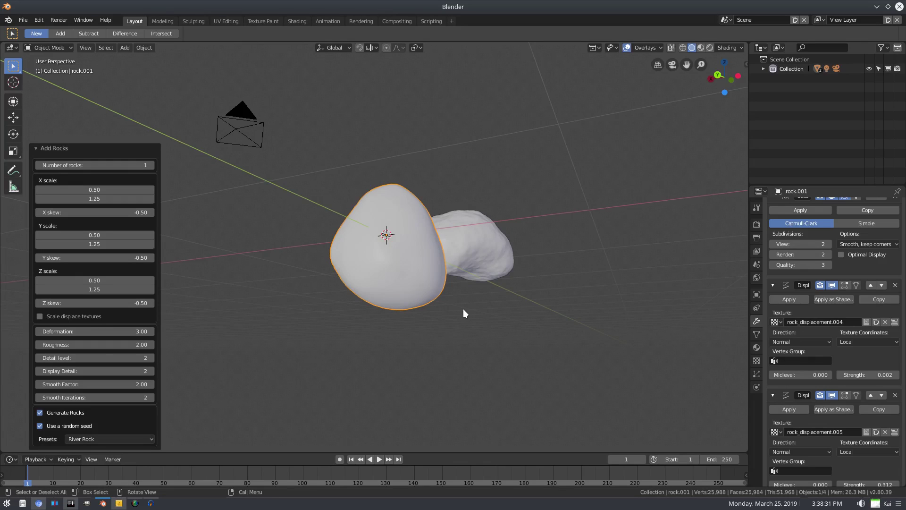
Flatten the river rock along the global Y axis and rescale it along Y by about 1.401
middle_click_drag(464, 310, 408, 302)
key("s")
key("y")
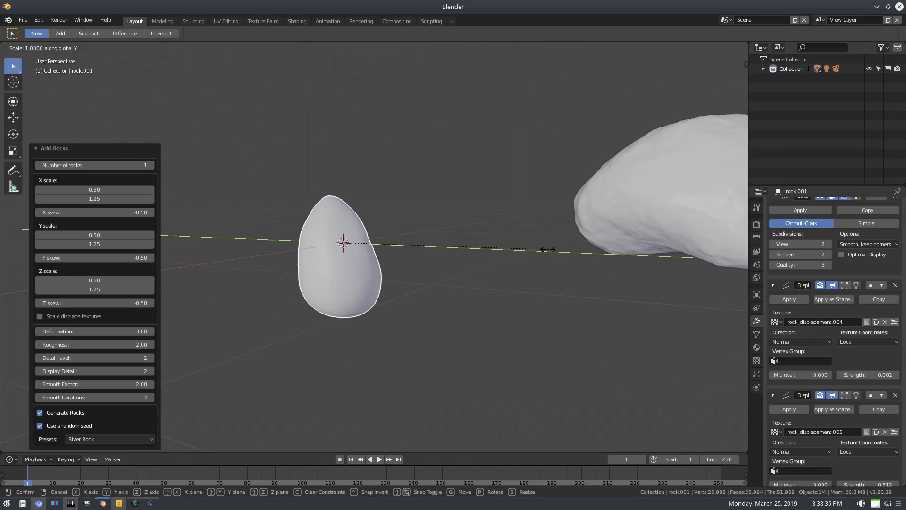
left_click(393, 253)
middle_click_drag(394, 251, 577, 292)
key("s")
key("y")
left_click(472, 260)
Trackball-rotate the flattened rock by about -103° and -85.4°, and move it about -0.848 m in Y beside the first rock
key("r")
key("r")
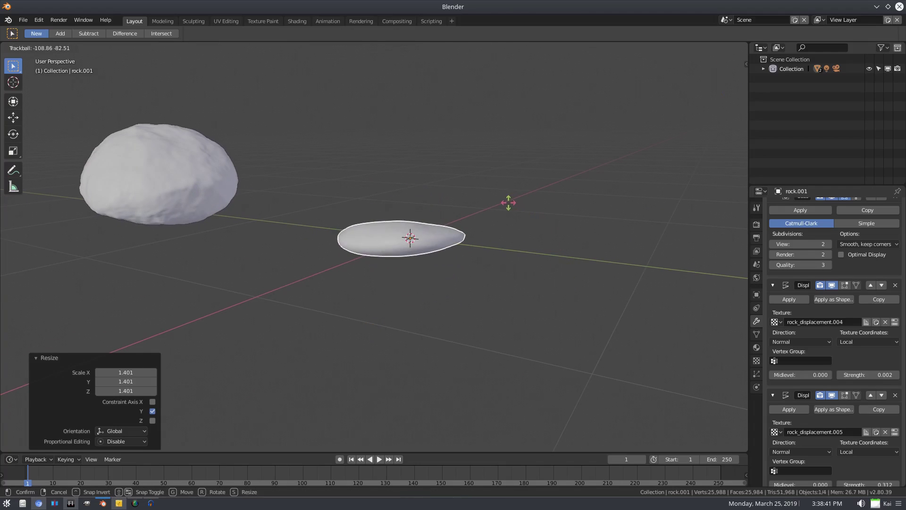
left_click(497, 239)
middle_click_drag(498, 239, 558, 249)
key("g")
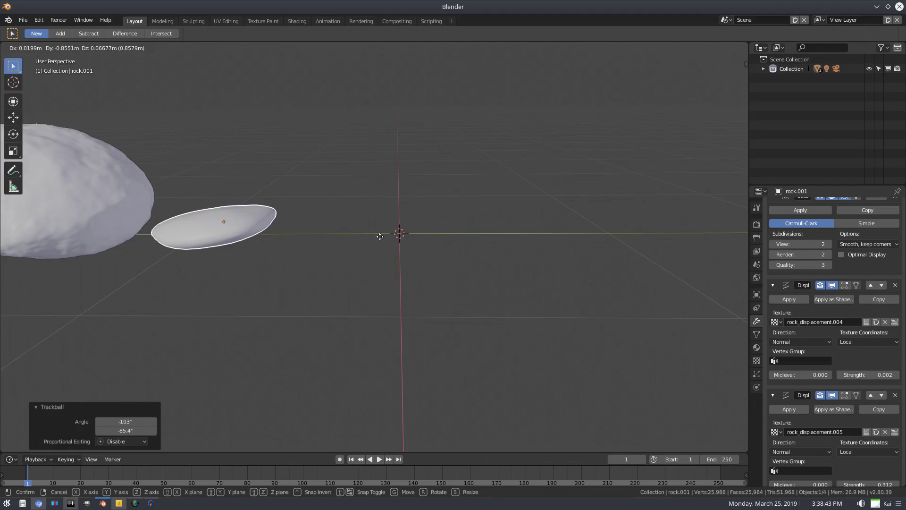
left_click(416, 257)
middle_click_drag(415, 257, 307, 268)
middle_click_drag(330, 320, 404, 246)
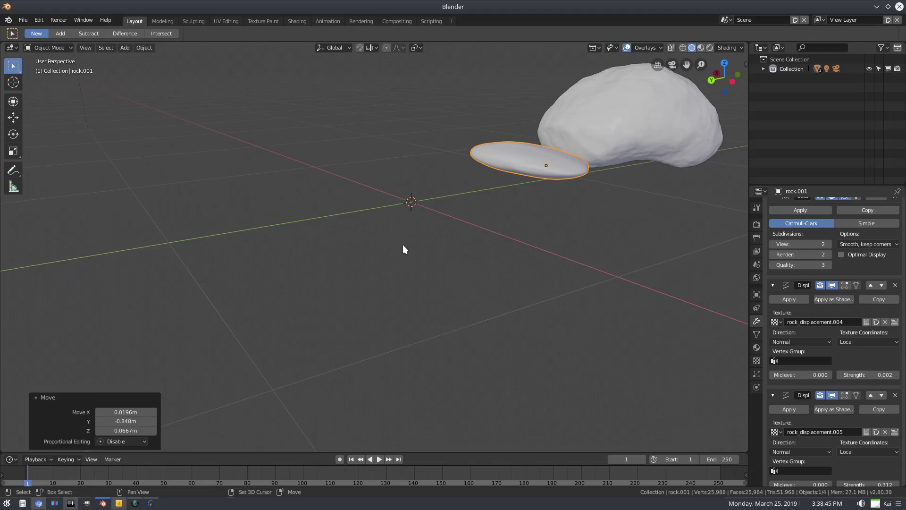
Add a third Rock Generator mesh at the 3D cursor
key("shift+a")
mouse_move(409, 226)
left_click(464, 324)
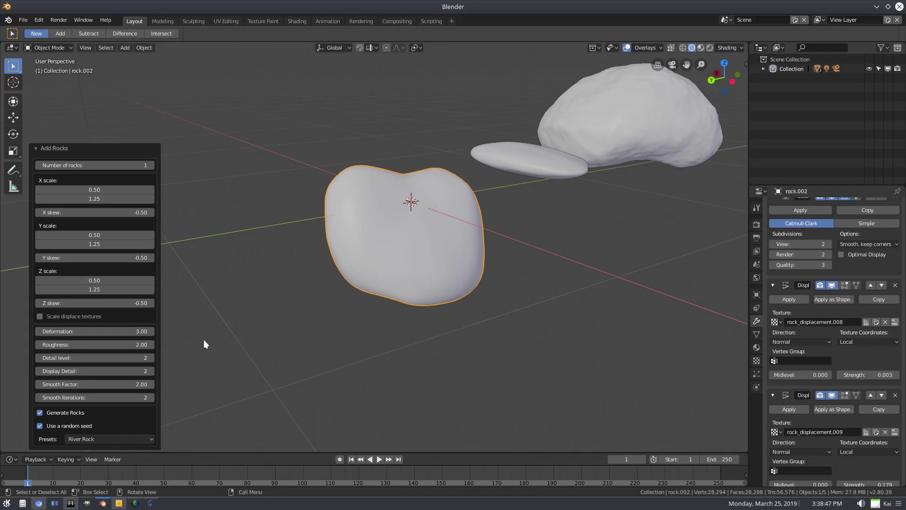
Try the Default preset on the third rock, switch it to Sandstone, and inspect the layered surface
left_click(74, 439)
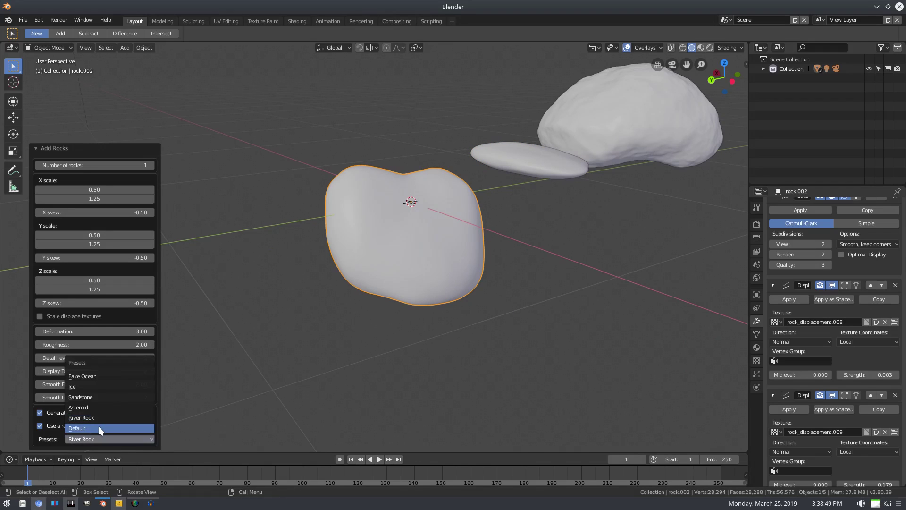
left_click(99, 428)
left_click(85, 439)
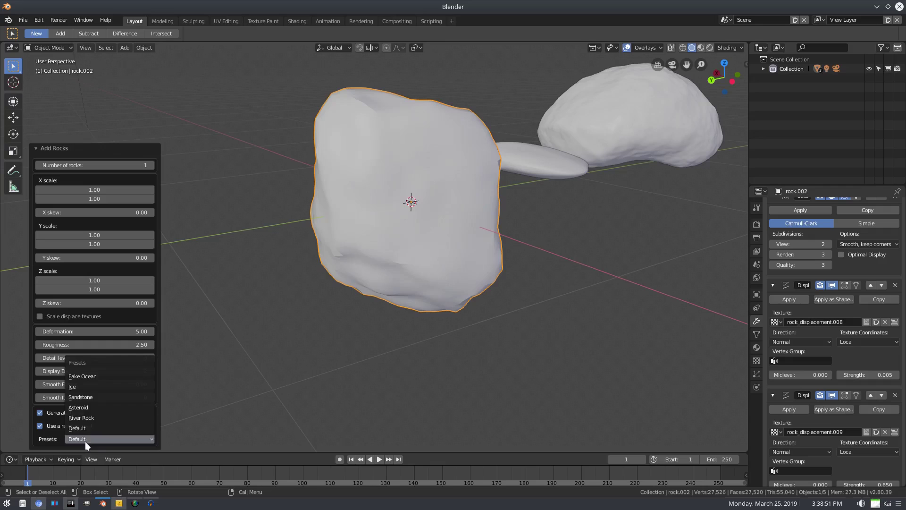
left_click(86, 397)
scroll(303, 282, "down", 2)
middle_click_drag(324, 280, 524, 262)
scroll(371, 241, "up", 3)
middle_click_drag(342, 254, 366, 299, "shift")
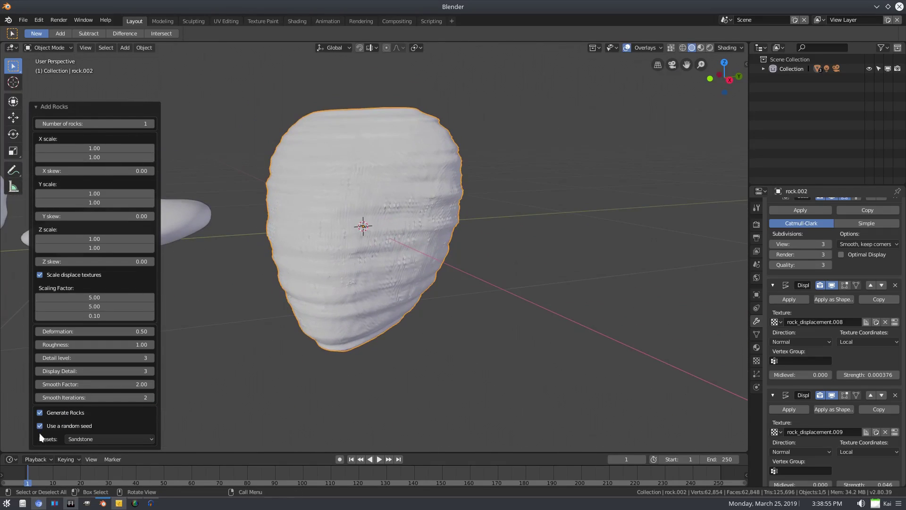
Regenerate the sandstone rock by toggling the random seed off and on, and set its deformation to 1.55
left_click(40, 426)
left_click(40, 412)
middle_click_drag(452, 383, 378, 330)
left_click_drag(120, 331, 119, 335)
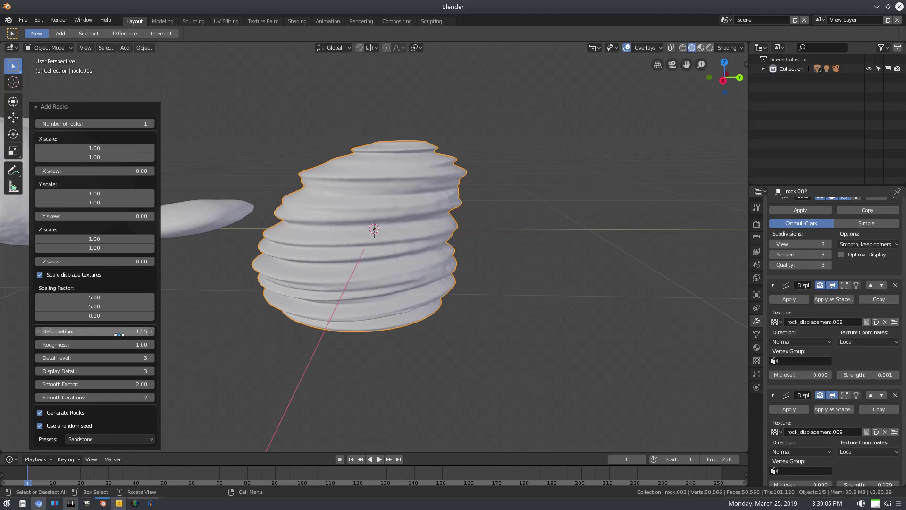
Set the sandstone rock's deformation to 0.86 and inspect its layered surface from several sides
middle_click_drag(372, 351, 177, 294)
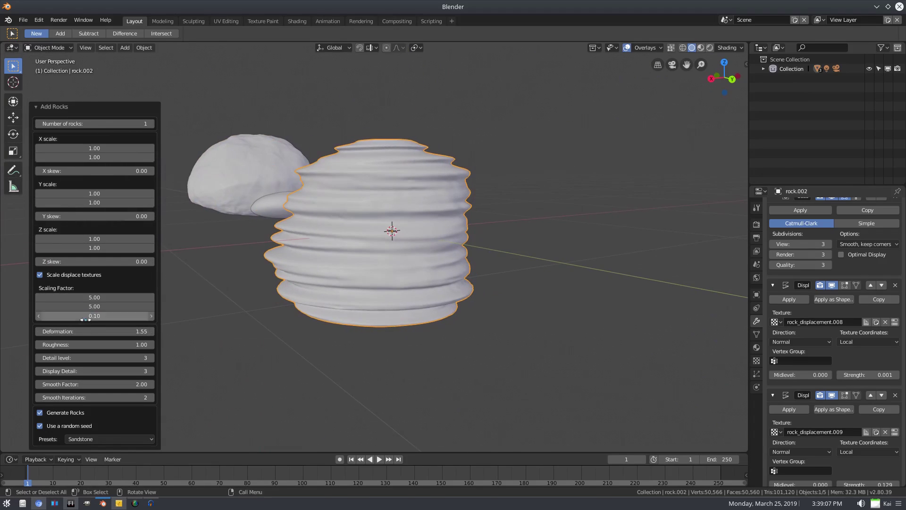
mouse_move(78, 331)
left_mouse_down()
mouse_move(52, 330)
mouse_move(81, 331)
mouse_move(71, 331)
left_mouse_up()
middle_click_drag(326, 350, 580, 320)
middle_click_drag(328, 348, 426, 243)
scroll(426, 243, "up", 2)
scroll(289, 366, "down", 3)
middle_click_drag(291, 251, 310, 354)
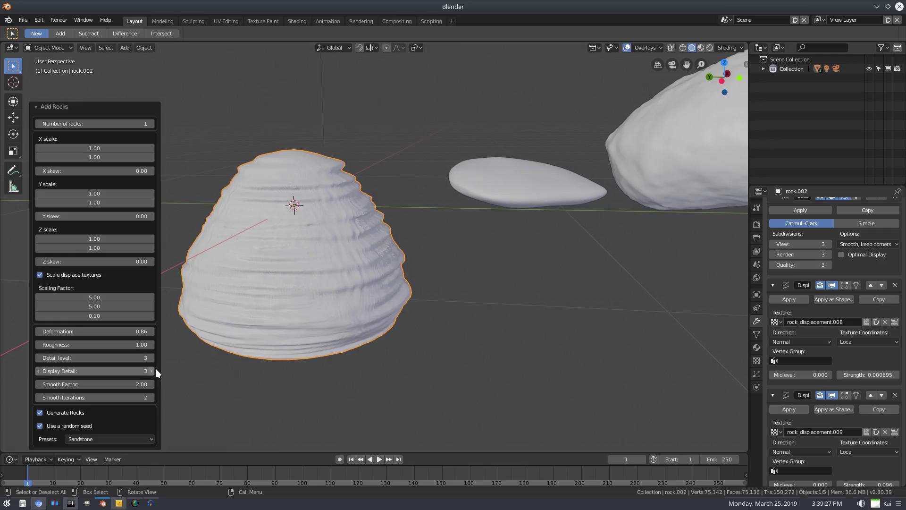
scroll(321, 282, "up", 5)
scroll(307, 264, "down", 7)
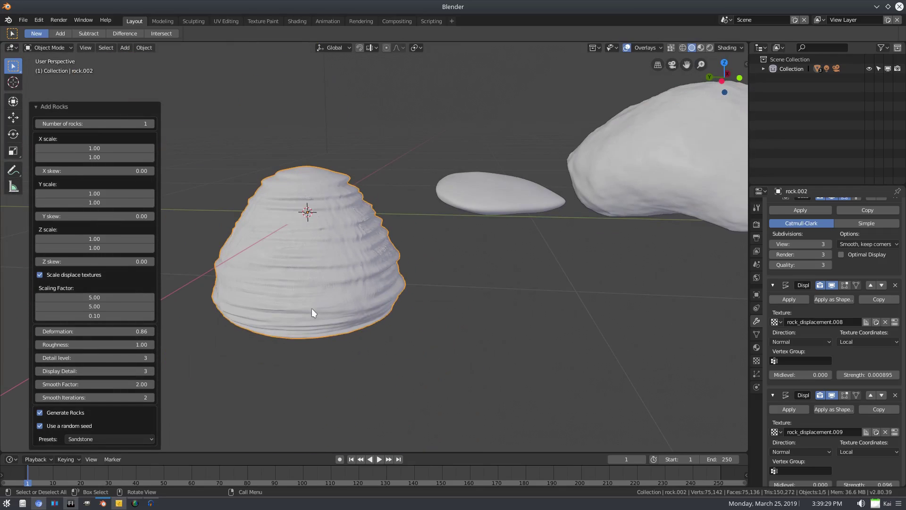
scroll(251, 184, "up", 3)
Try smooth shading on the sandstone rock, and undo the resulting change
left_click(144, 49)
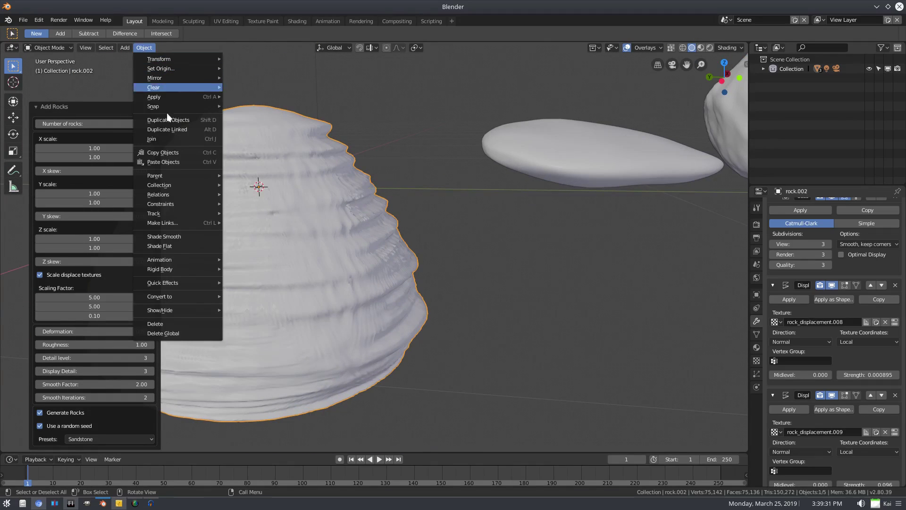
left_click(167, 237)
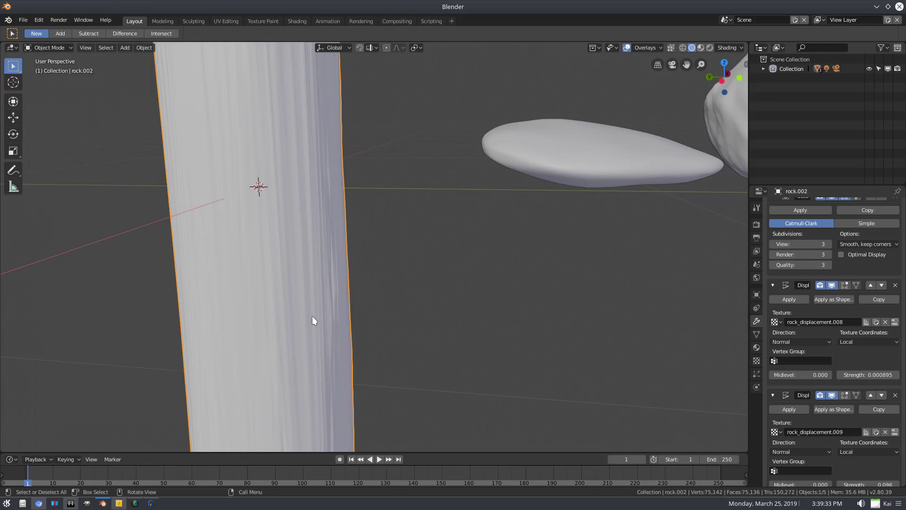
scroll(312, 315, "down", 4)
scroll(313, 313, "down", 5)
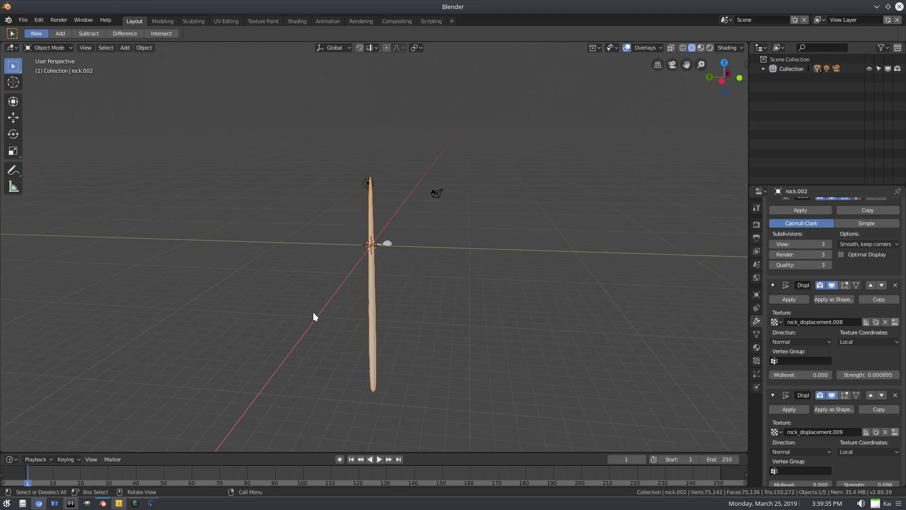
key("ctrl+z")
scroll(373, 230, "up", 14)
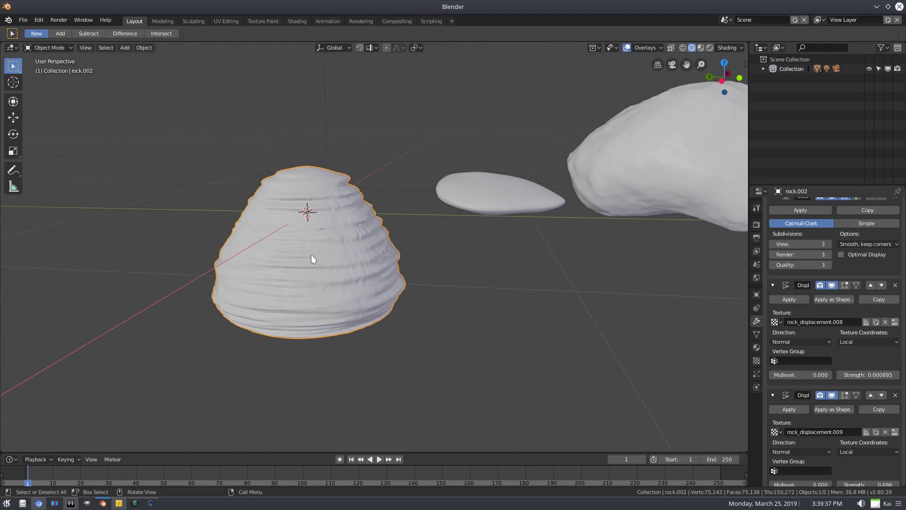
Move the sandstone rock freely in two passes, the last by about 0.246 m in X, 0.178 m in Y and 0.0583 m in Z
middle_click_drag(372, 260, 387, 262)
key("g")
left_click(310, 224)
scroll(297, 268, "down", 5)
key("g")
middle_click_drag(296, 267, 264, 240)
left_click(304, 248)
scroll(304, 247, "up", 5)
Compare smooth and flat shading on the sandstone rock up close, leaving it shaded smooth
left_click(144, 48)
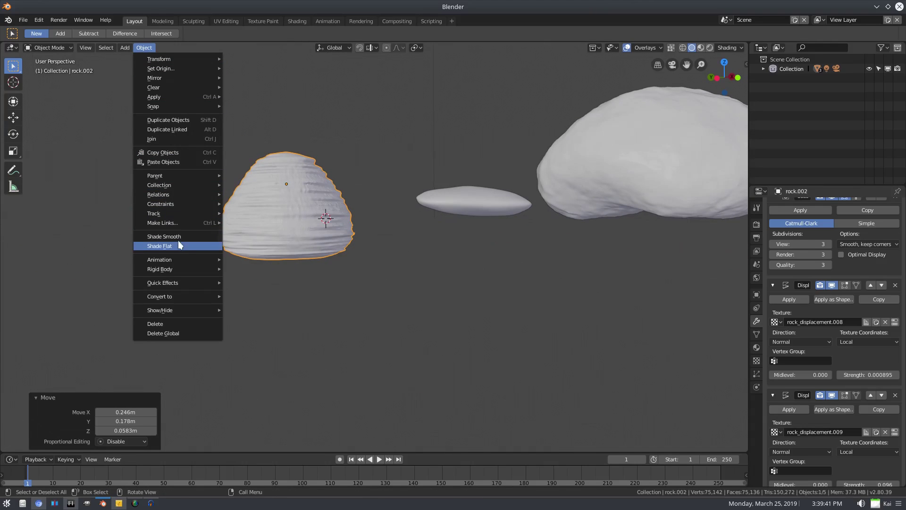
scroll(337, 219, "up", 4)
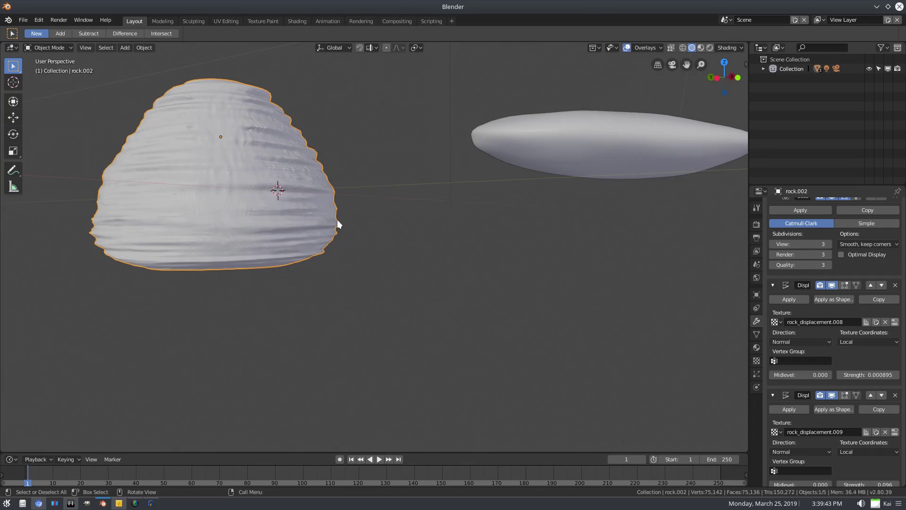
middle_click_drag(337, 219, 457, 287, "shift")
scroll(424, 264, "up", 6)
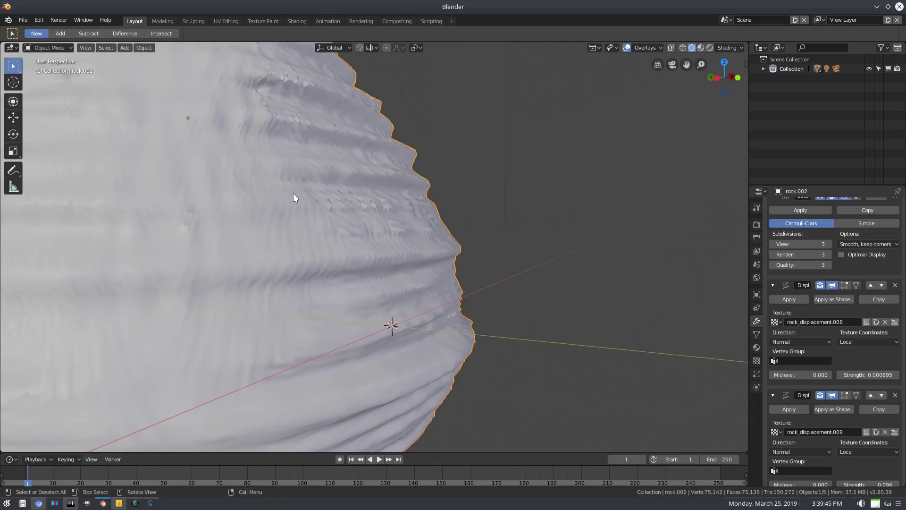
left_click(144, 48)
left_click(196, 246)
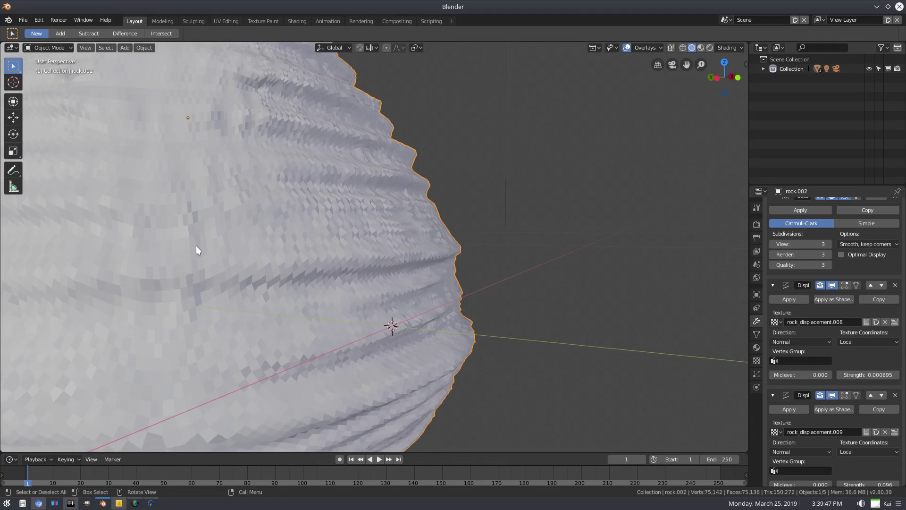
scroll(104, 284, "down", 1)
scroll(104, 283, "down", 2)
left_click(145, 47)
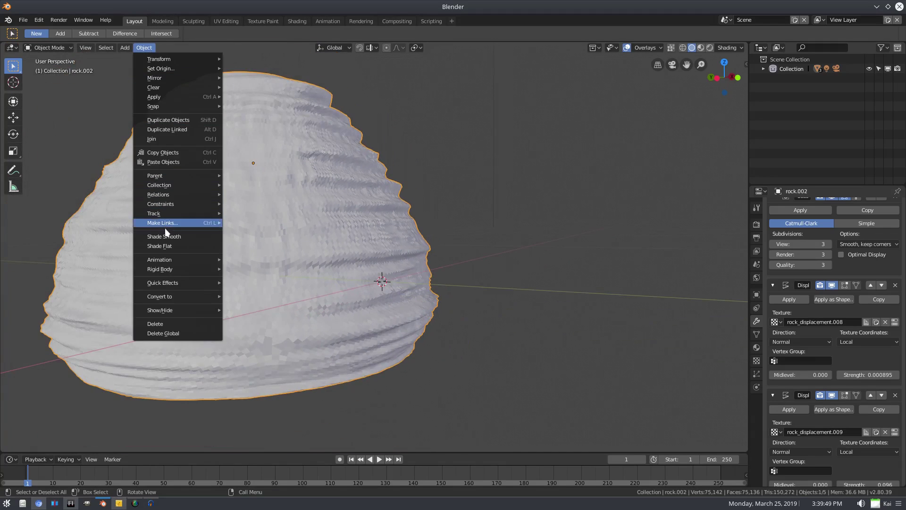
left_click(170, 237)
scroll(339, 299, "down", 5)
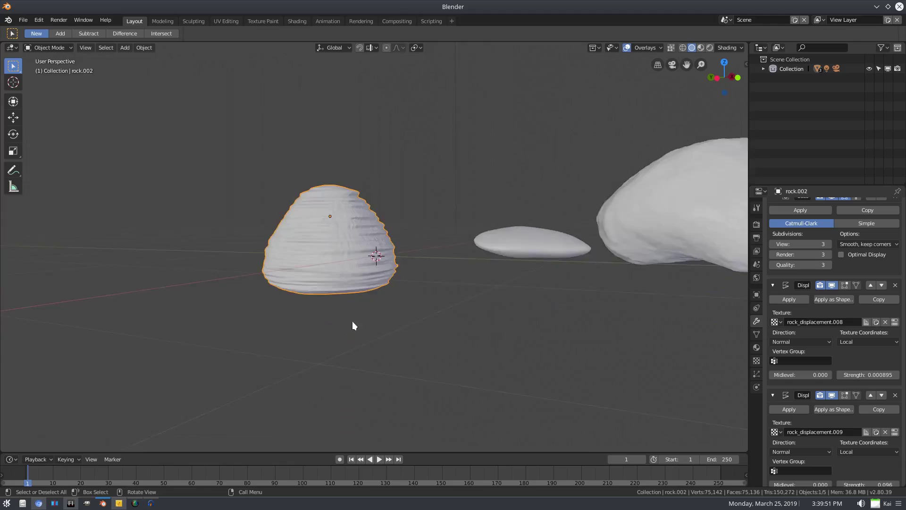
Move the sandstone rock back beside the flattened rock so that its base sits at the 3D cursor
middle_click_drag(352, 321, 382, 263)
key("g")
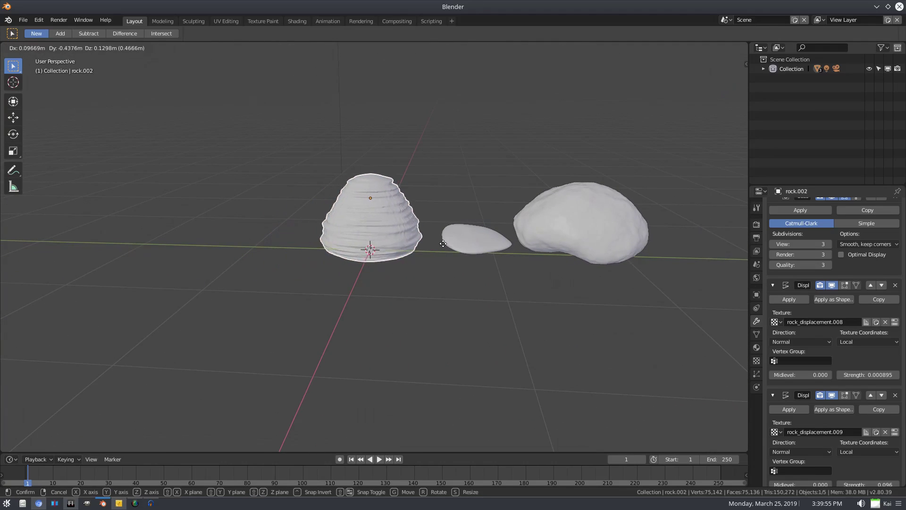
left_click(447, 251)
scroll(660, 287, "up", 3)
Lower the flattened rock and the first large rock along the Z axis to bring their bases near the sandstone rock's level
middle_click_drag(660, 287, 472, 249)
left_click(469, 247)
key("g")
key("z")
left_click(480, 273)
left_click(549, 223)
key("g")
key("z")
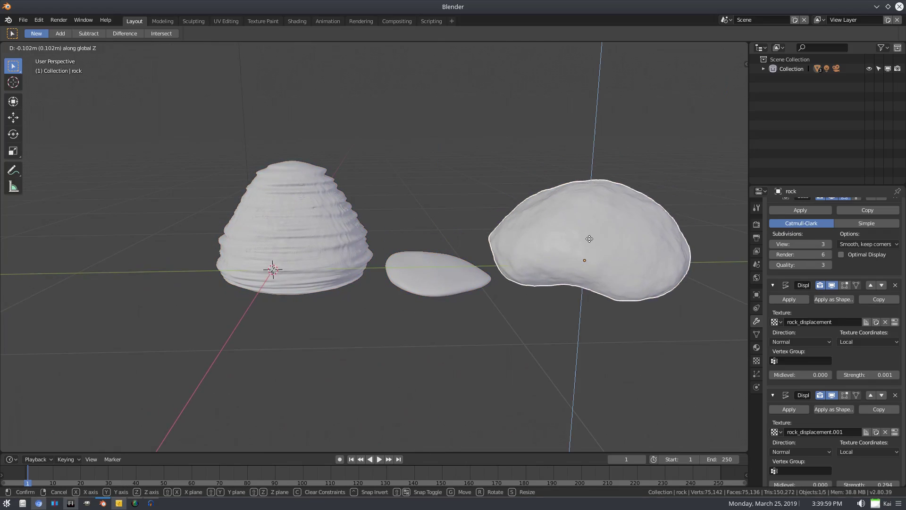
left_click(545, 251)
middle_click_drag(544, 251, 569, 252)
Assign the existing Material to the sandstone rock and show the scene in rendered shading
left_click(245, 261)
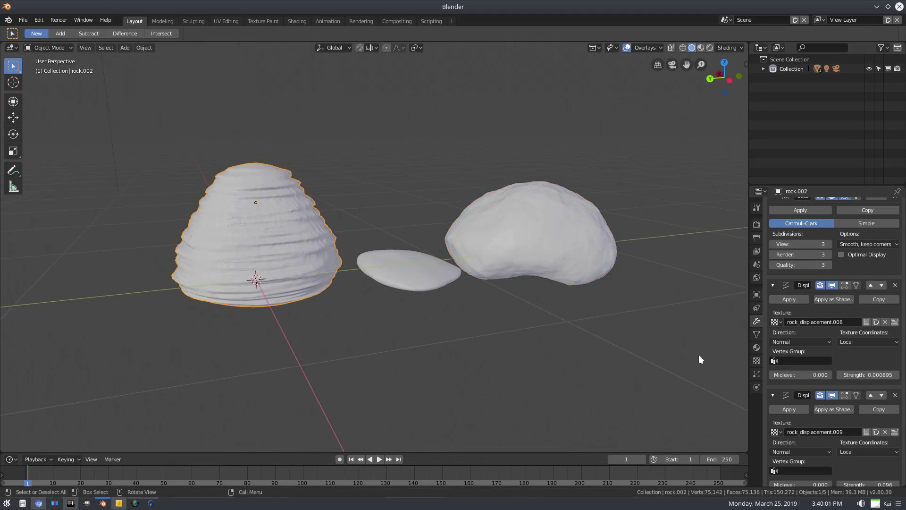
left_click(756, 347)
left_click(710, 47)
middle_click_drag(391, 217, 609, 236)
scroll(538, 239, "down", 3)
left_click(772, 246)
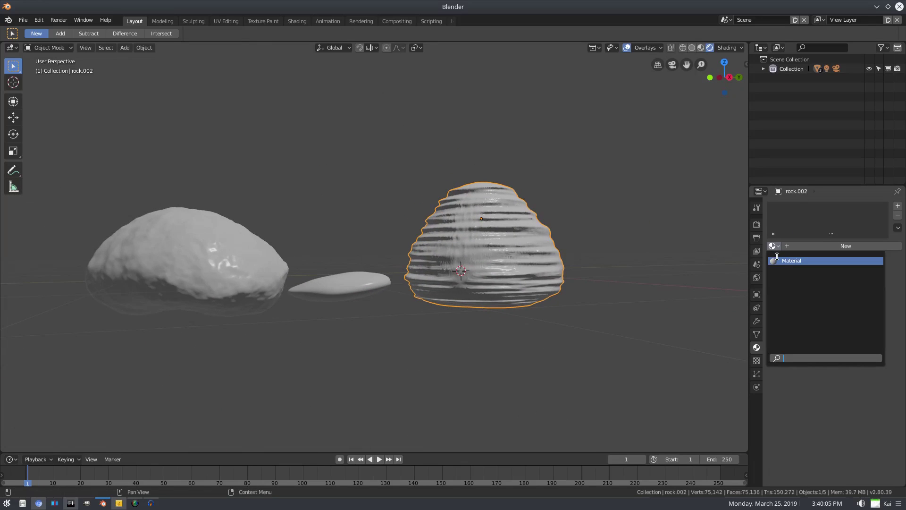
key("Return")
middle_click_drag(675, 288, 694, 291)
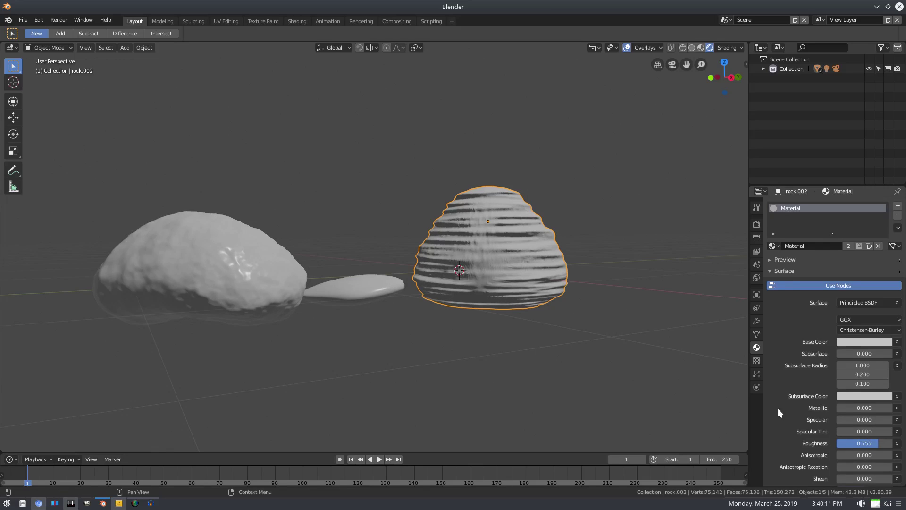
scroll(778, 412, "down", 2)
scroll(621, 142, "down", 3)
Change the scene's light to an Area light with a Square shape and a size of 28.3 m
left_click(764, 67)
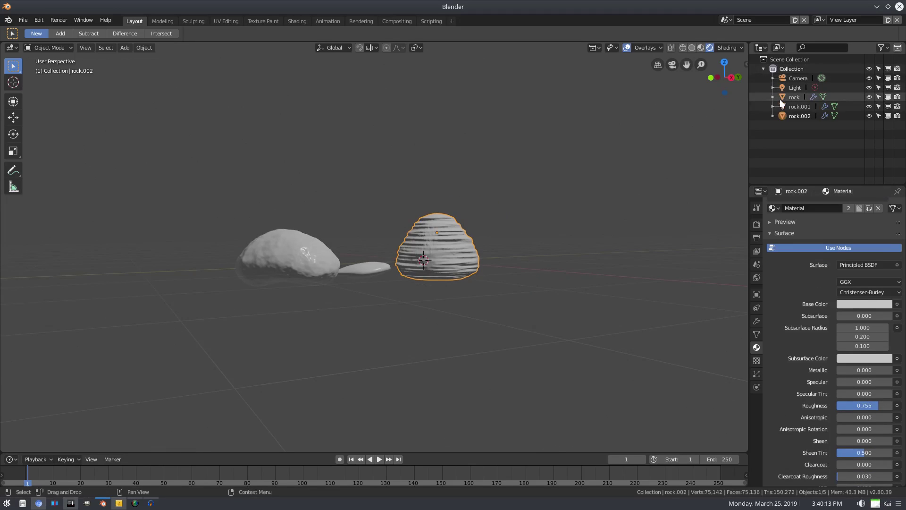
left_click(795, 89)
left_click(886, 246)
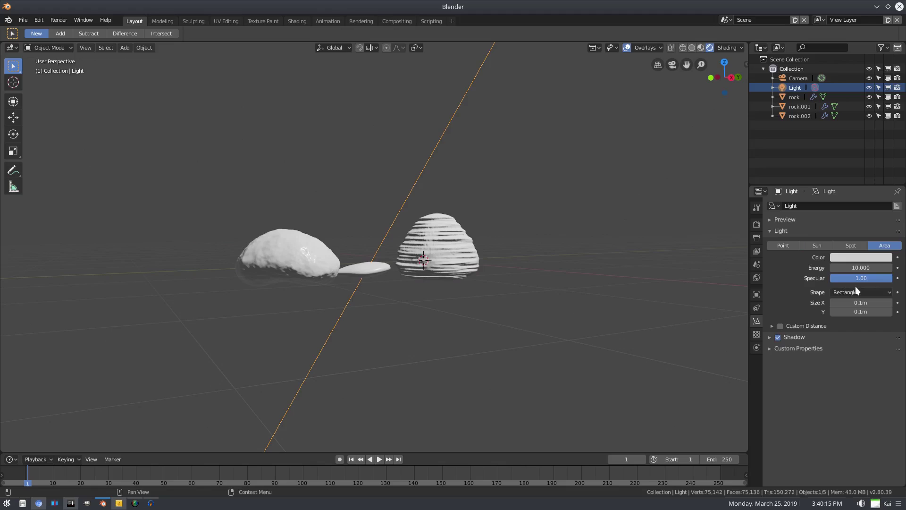
left_click(856, 290)
left_click(849, 294)
left_click_drag(861, 303, 884, 303)
scroll(380, 315, "up", 2)
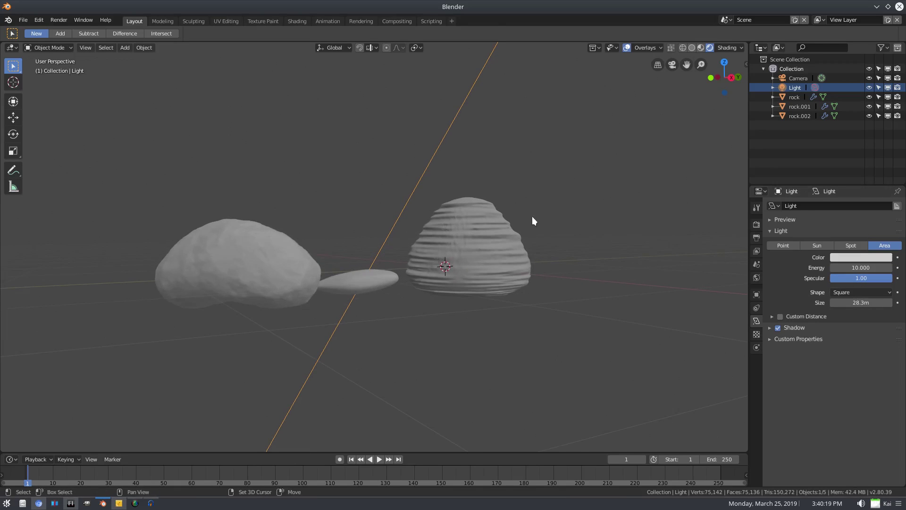
Duplicate the area light three times, placing each copy close to the original
key("shift+d")
left_click(486, 265)
key("shift+d")
left_click(484, 287)
key("shift+d")
left_click(446, 367)
Duplicate the light again about -2.16, -4.73, -6.91 m away, and move the copy another -1.48, -0.851, -0.858 m in X, Y, Z
key("shift+d")
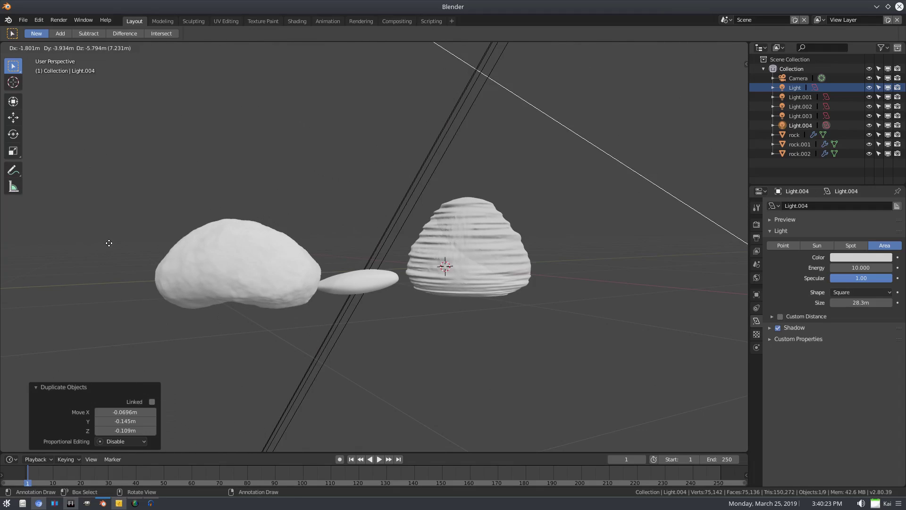
left_click(319, 101)
scroll(320, 101, "down", 4)
middle_click_drag(319, 101, 391, 154)
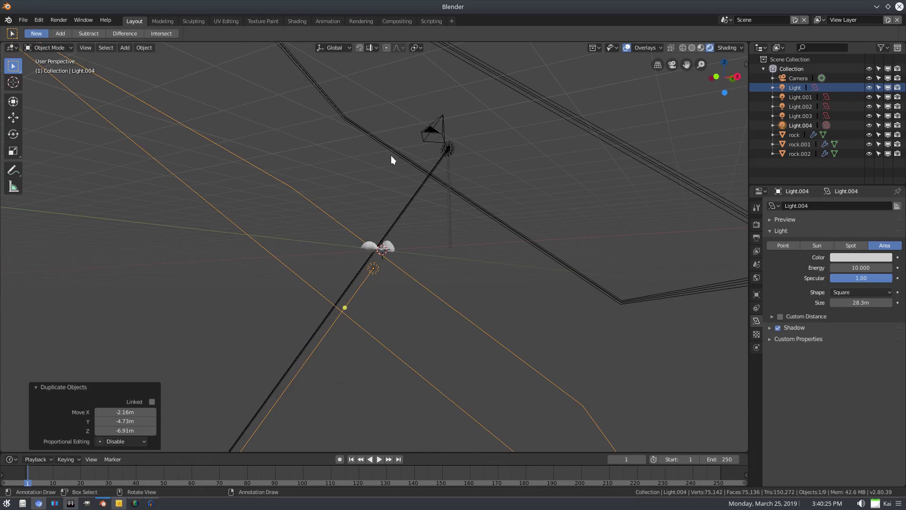
key("g")
left_click(418, 189)
Trackball-rotate the newest light, move it about -2.03, 2.1 and -0.364 m in X, Y, Z, and adjust its energy
mouse_move(418, 189)
middle_mouse_down()
mouse_move(444, 186)
mouse_move(418, 201)
middle_mouse_up()
key("r")
key("r")
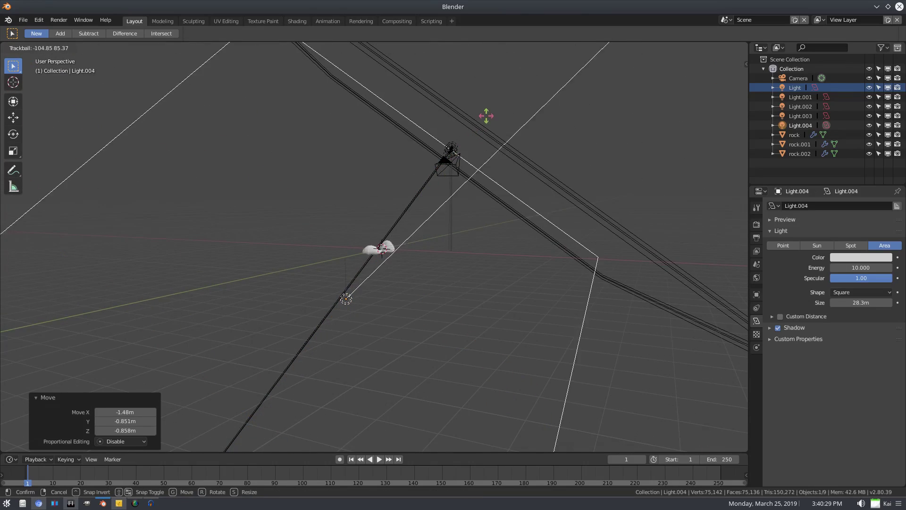
left_click(490, 78)
middle_click_drag(490, 78, 502, 192)
key("g")
left_click(437, 222)
middle_click_drag(438, 222, 354, 228)
scroll(359, 241, "up", 3)
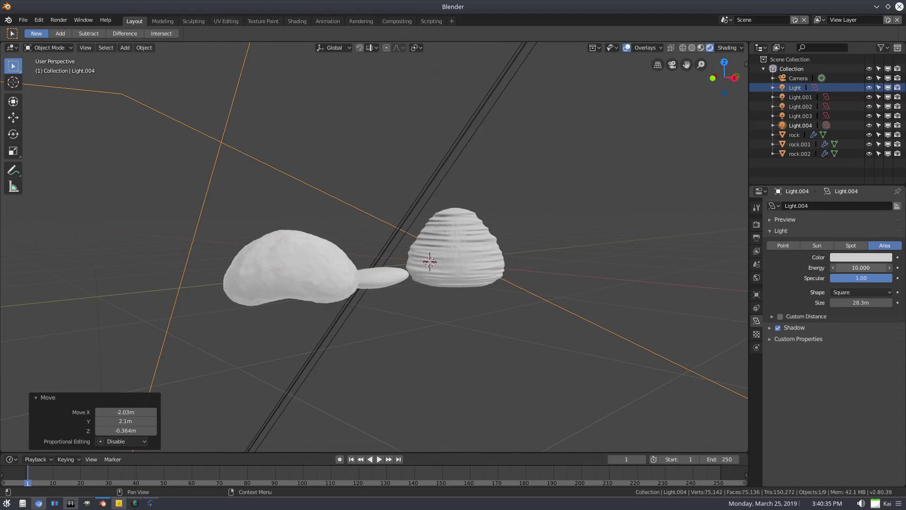
left_click_drag(861, 268, 839, 268)
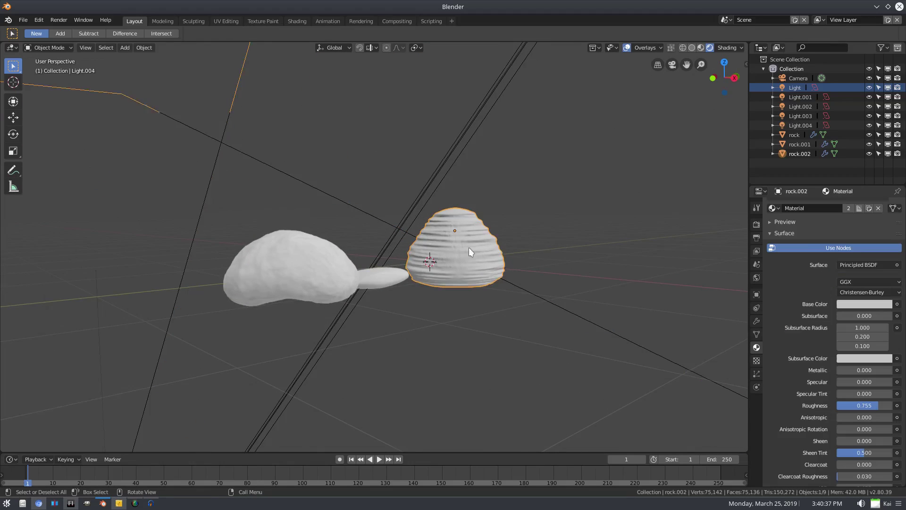
Frame the three lit rocks in the viewport and hide the viewport overlays
scroll(470, 250, "up", 4)
middle_click_drag(471, 254, 665, 267)
scroll(494, 257, "down", 2)
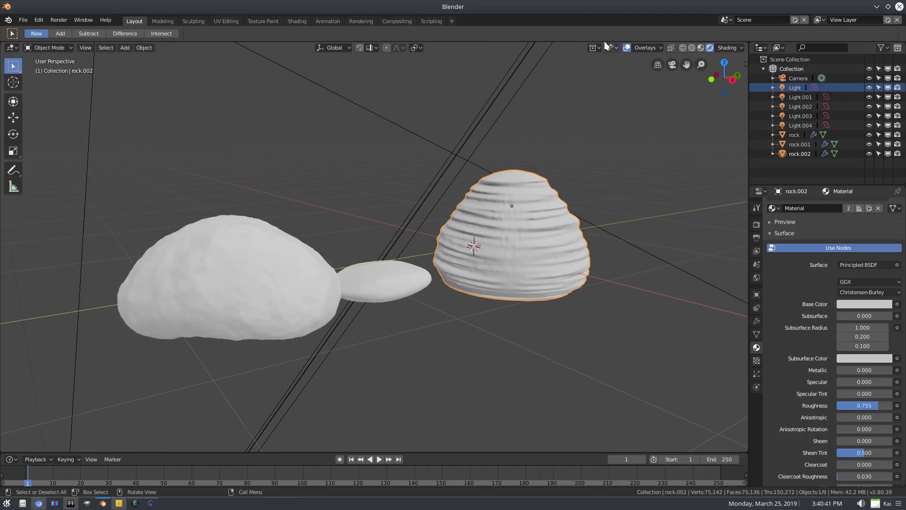
left_click(627, 47)
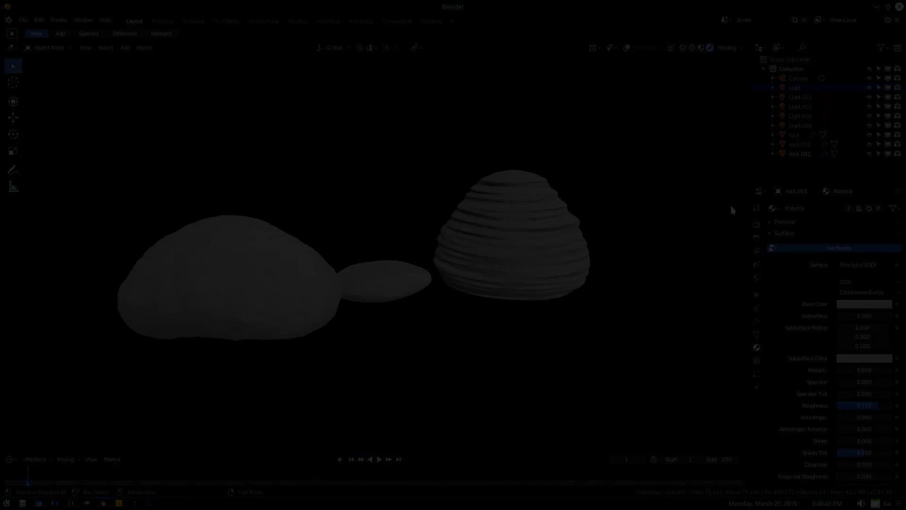